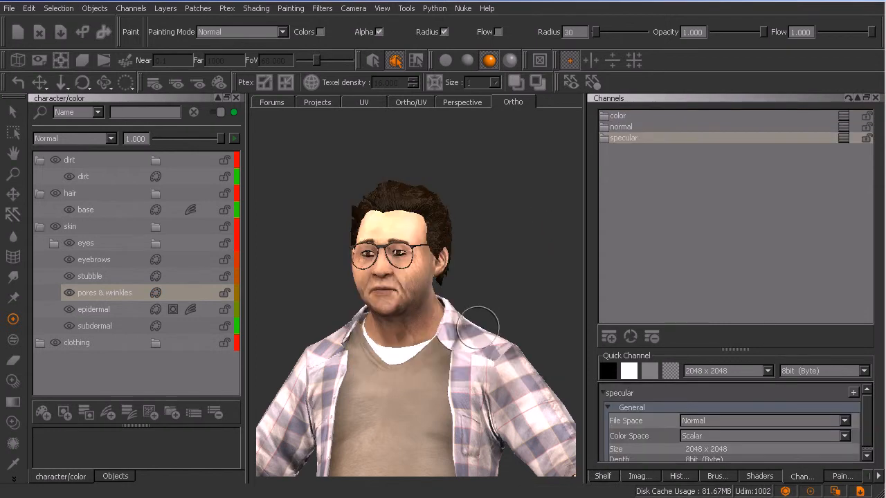
middle_click_drag(483, 327, 483, 310, "alt")
mouse_move(497, 331)
left_mouse_down("alt")
mouse_move(474, 328)
mouse_move(514, 323)
mouse_move(504, 326)
left_mouse_up("alt")
middle_click_drag(495, 324, 486, 330, "alt")
mouse_move(486, 331)
left_mouse_down("alt")
mouse_move(495, 339)
mouse_move(471, 337)
mouse_move(487, 339)
left_mouse_up("alt")
middle_click_drag(487, 340, 488, 322, "alt")
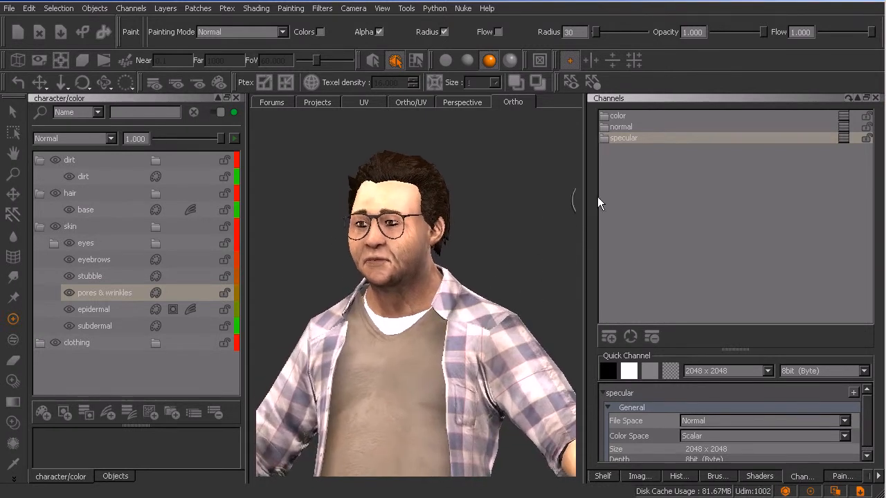
Open the specular channel's layer stack in its own palette, close the History View palette and bring the specular stack to the front
left_click(842, 138)
left_click_drag(839, 148, 727, 184)
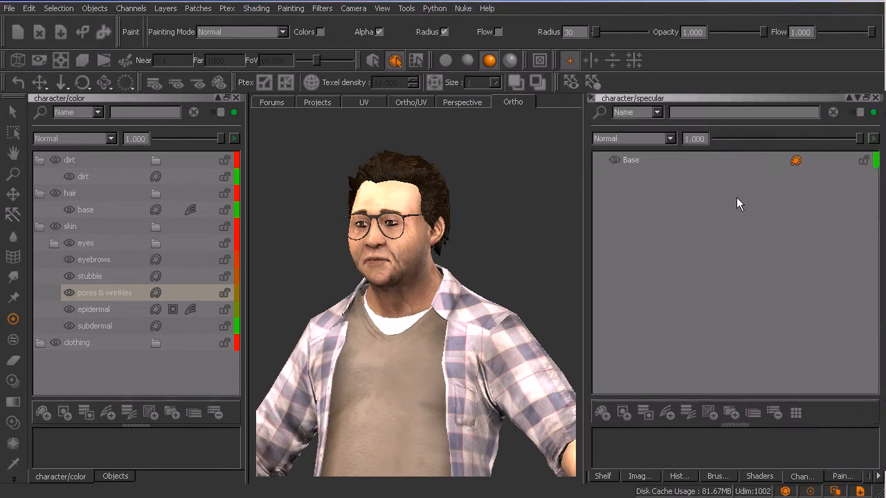
left_click(716, 476)
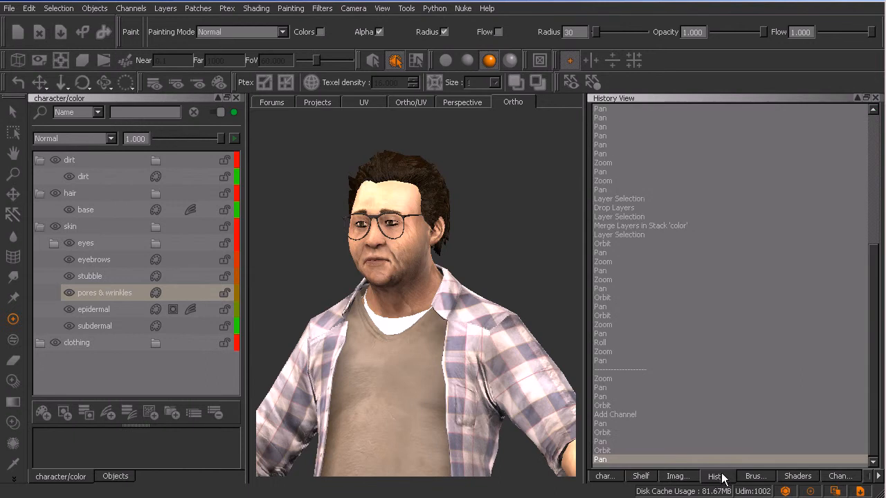
left_click(874, 98)
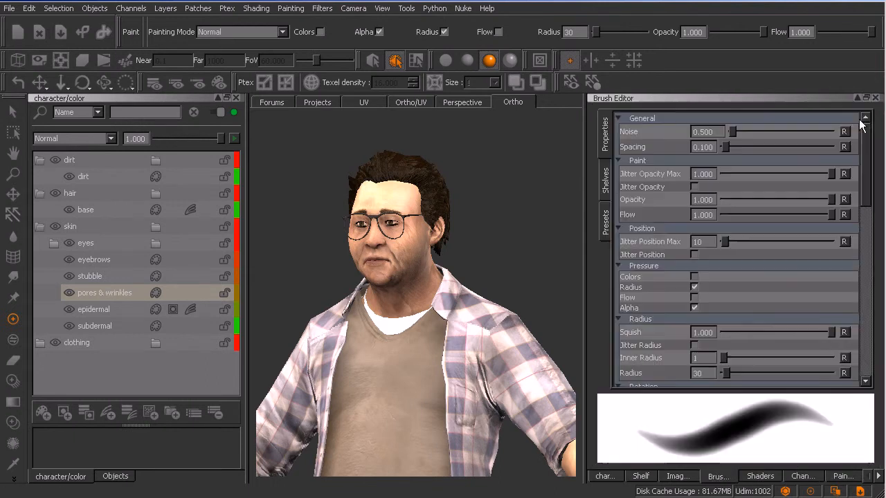
left_click(606, 476)
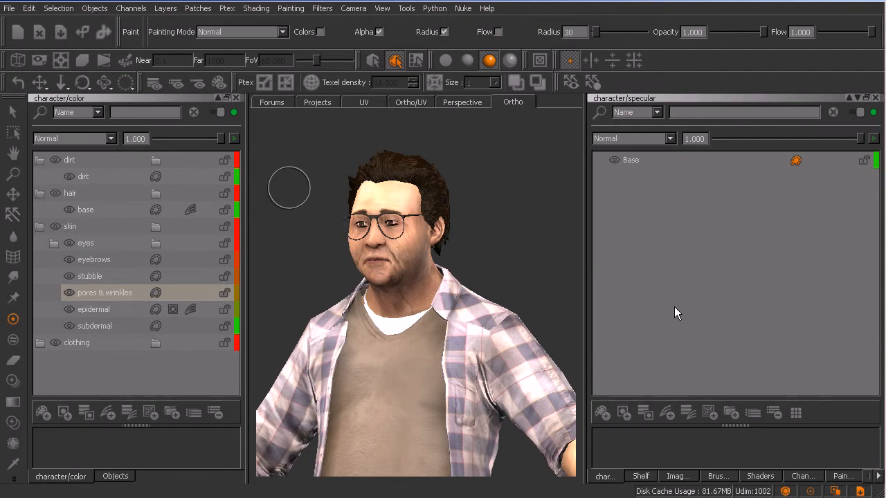
Assign the specular channel to the Specular Color input of the Beckman shader
middle_click_drag(454, 368, 447, 334)
right_click_drag(447, 333, 446, 353, "alt")
middle_click_drag(454, 382, 460, 327, "alt")
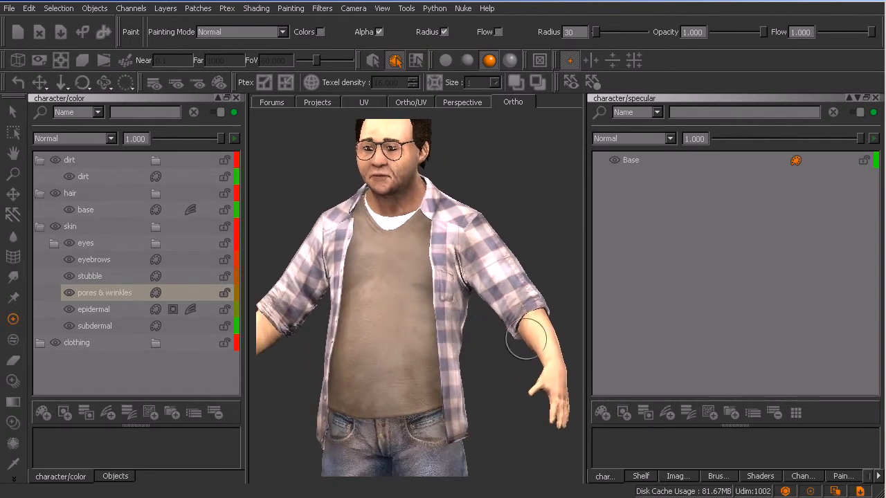
left_click(763, 477)
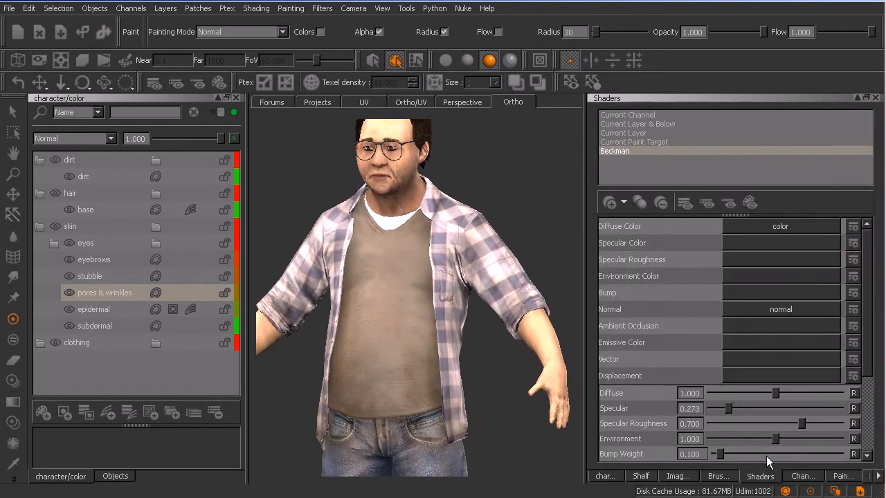
left_click(766, 245)
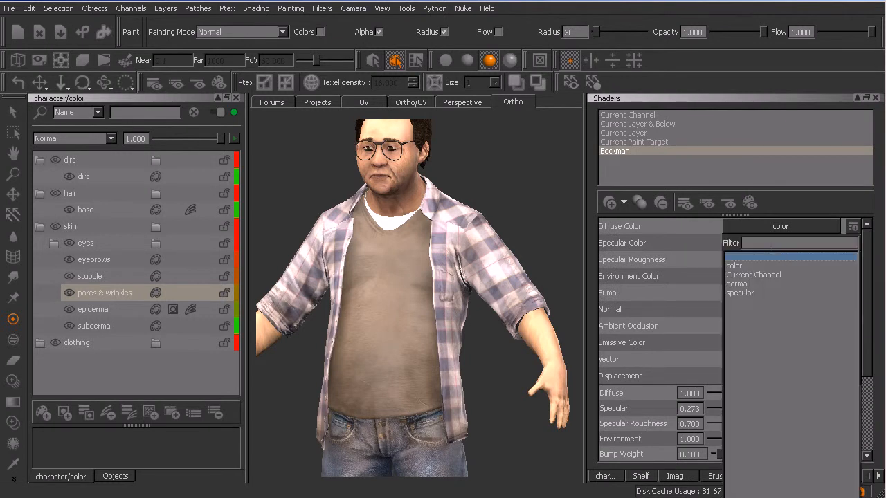
left_click(747, 293)
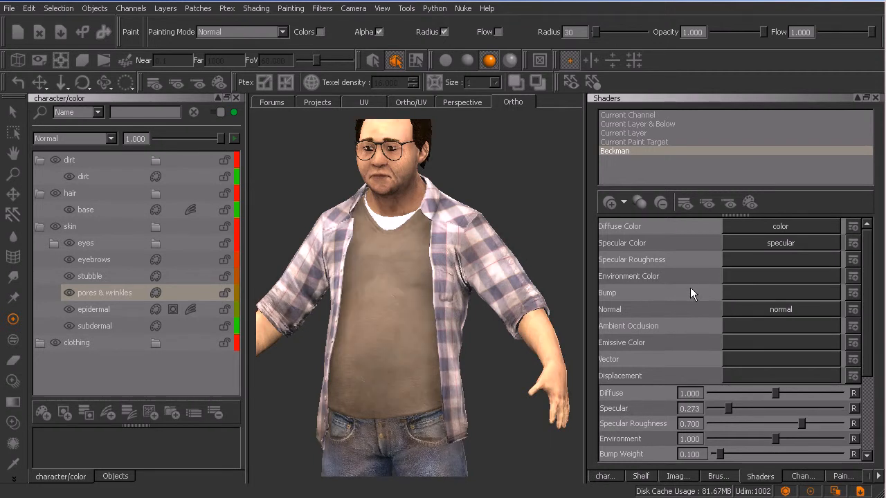
Make specular the active channel and display the character with the Current Channel shader
mouse_move(513, 306)
left_mouse_down("alt")
mouse_move(496, 341)
mouse_move(468, 366)
left_mouse_up("alt")
middle_click_drag(468, 366, 464, 344, "alt")
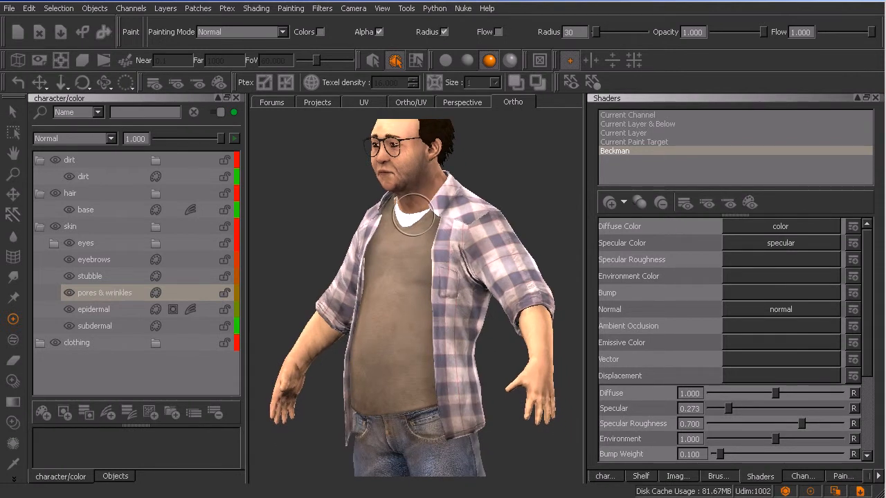
key("c")
left_click(434, 242)
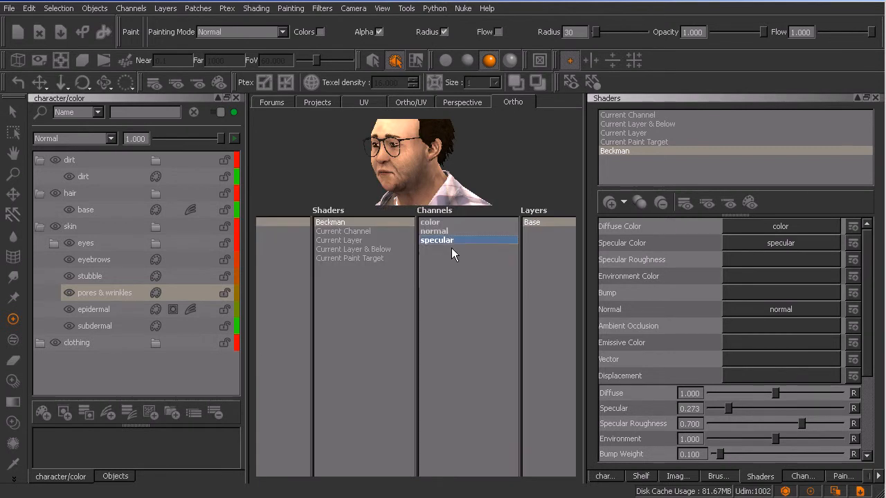
left_click(373, 234)
mouse_move(462, 246)
left_mouse_down("alt")
mouse_move(429, 283)
mouse_move(455, 411)
mouse_move(431, 295)
mouse_move(463, 291)
mouse_move(438, 296)
mouse_move(436, 279)
mouse_move(419, 291)
left_mouse_up("alt")
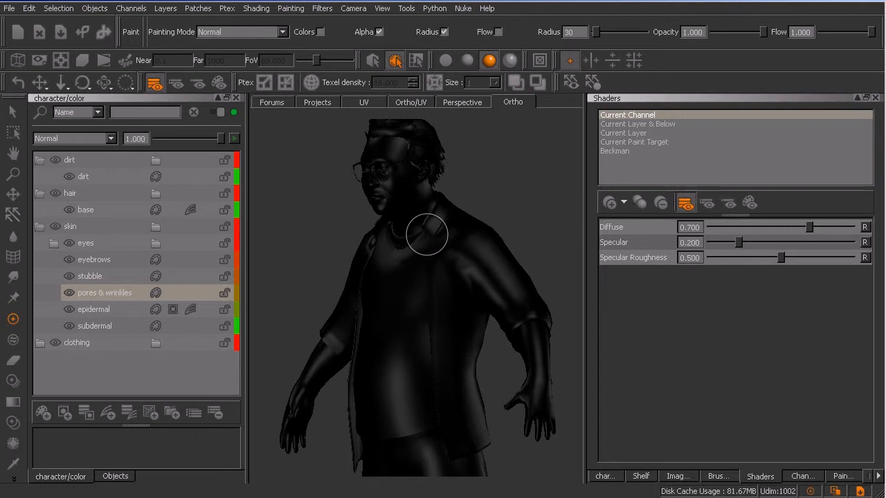
mouse_move(431, 247)
left_mouse_down("alt")
mouse_move(442, 264)
mouse_move(471, 263)
mouse_move(443, 276)
left_mouse_up("alt")
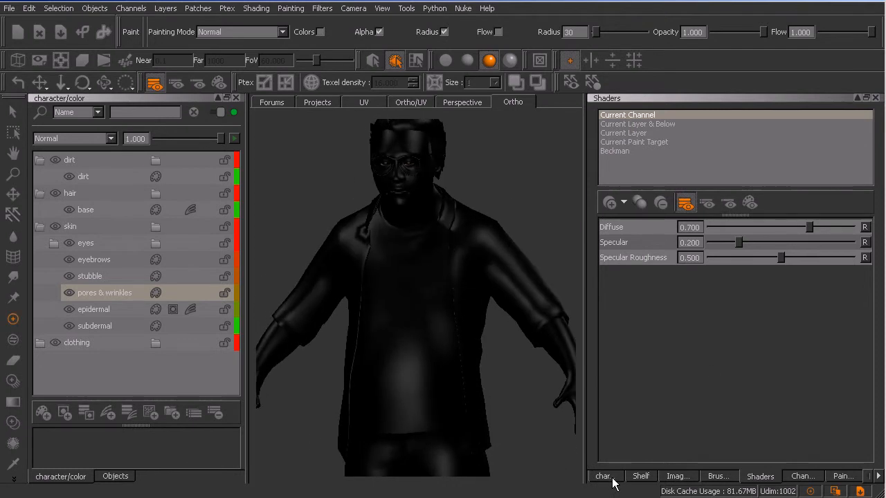
Copy the dirt, hair, skin and clothing layer groups from the color channel's stack into the specular channel's stack above Base
left_click(603, 478)
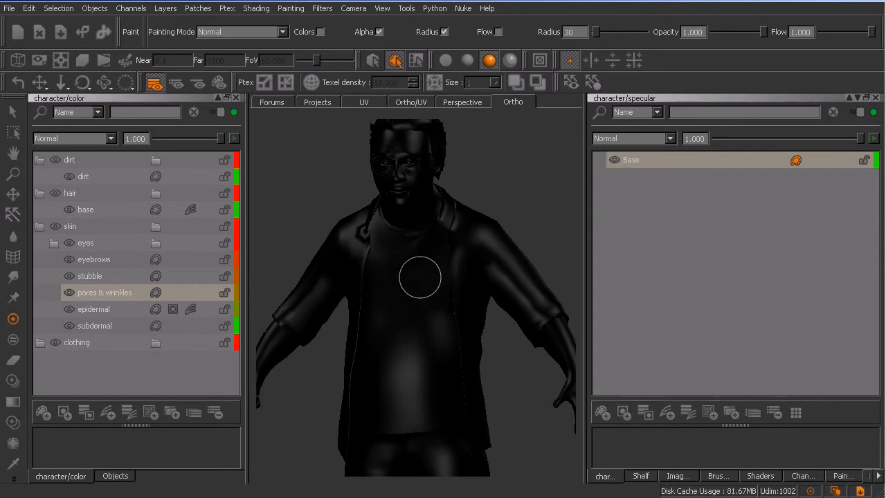
middle_click_drag(420, 278, 423, 273, "alt")
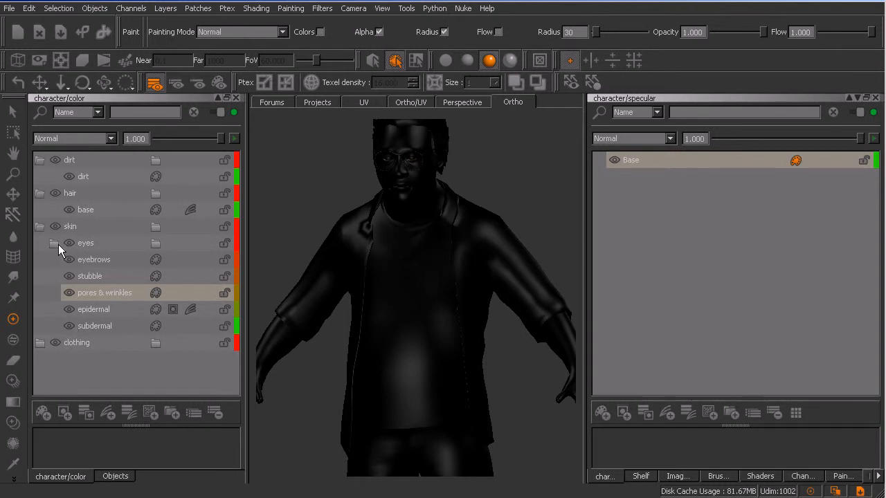
left_click(39, 226)
left_click(40, 193)
left_click(39, 160)
left_click(111, 165)
left_click(145, 204, "shift")
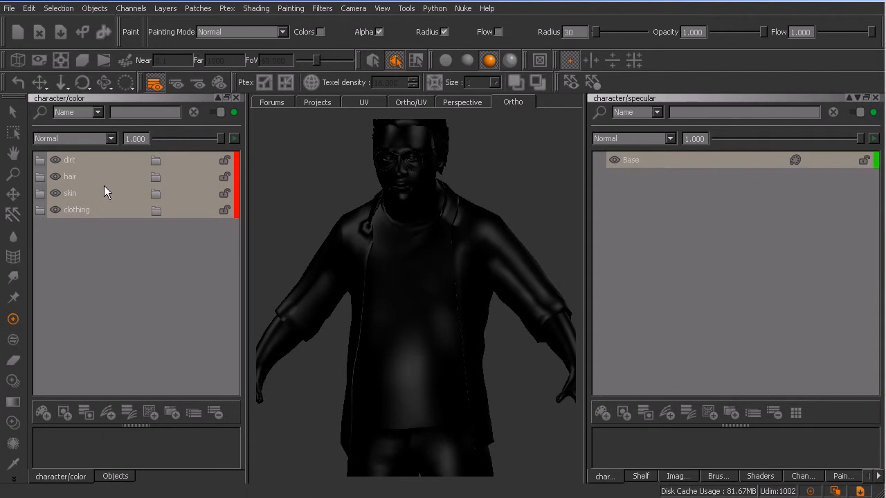
left_click_drag(628, 172, 647, 156)
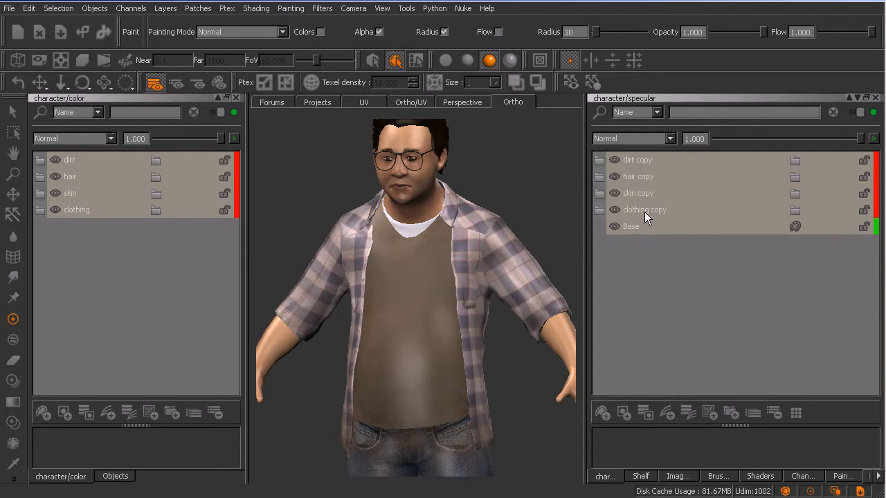
Expand the copied dirt, hair and skin groups and merge the skin copy layers from eyebrows through subdermal into one layer
left_click(600, 161)
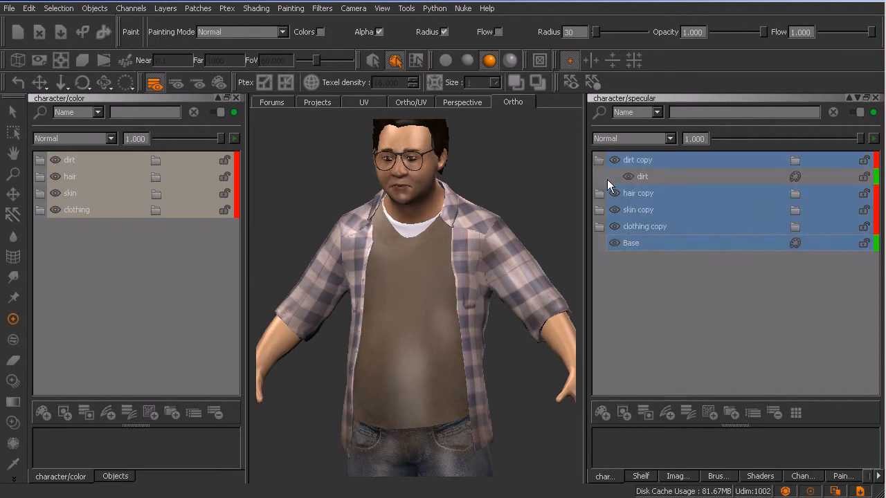
left_click(599, 195)
left_click(599, 228)
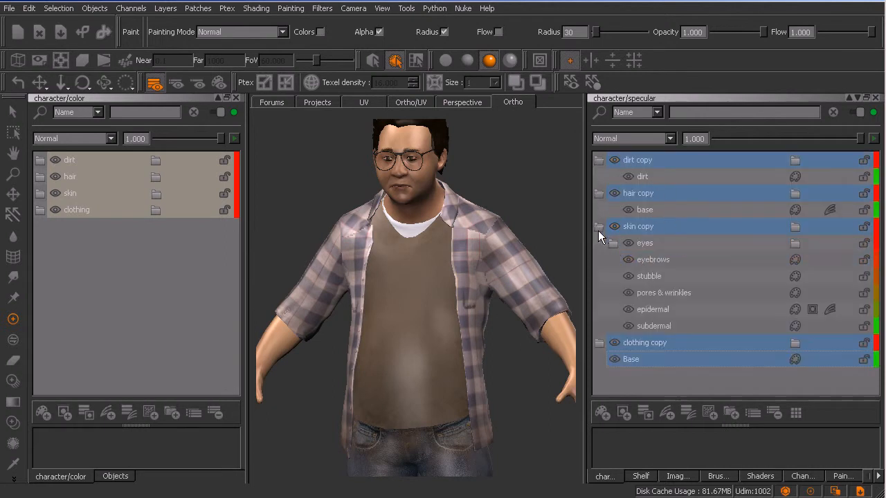
left_click(672, 261)
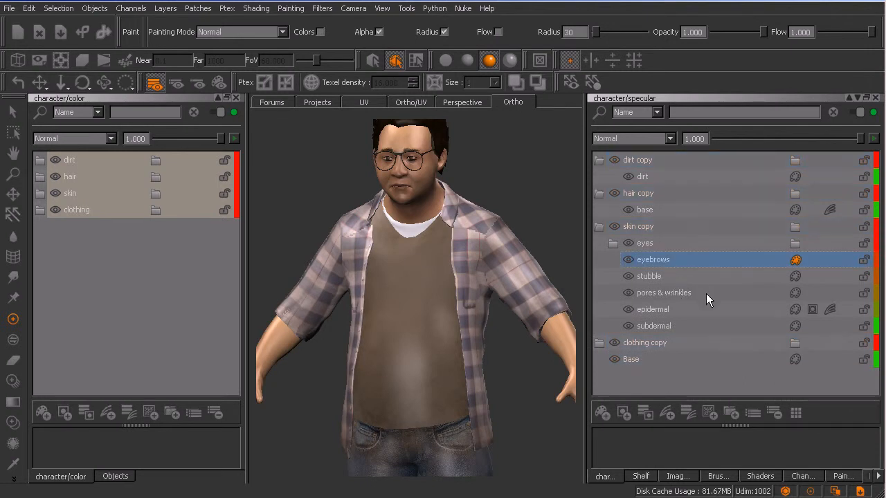
left_click(677, 328, "shift")
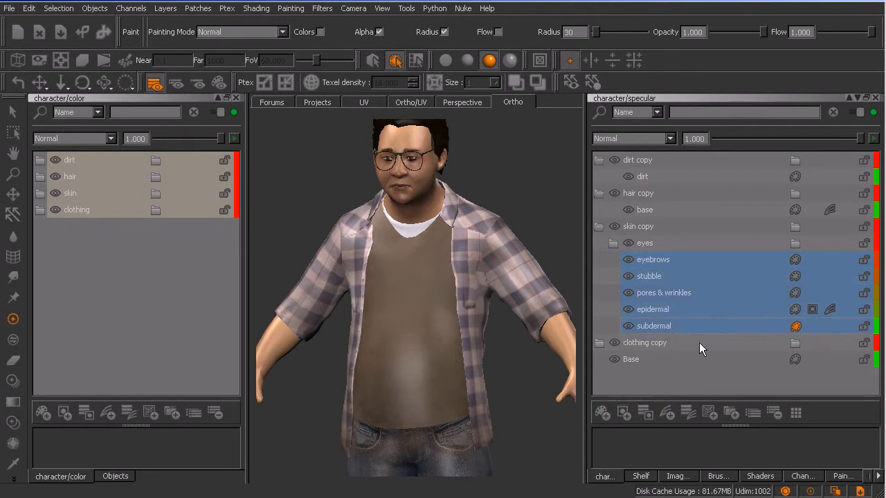
right_click(703, 280)
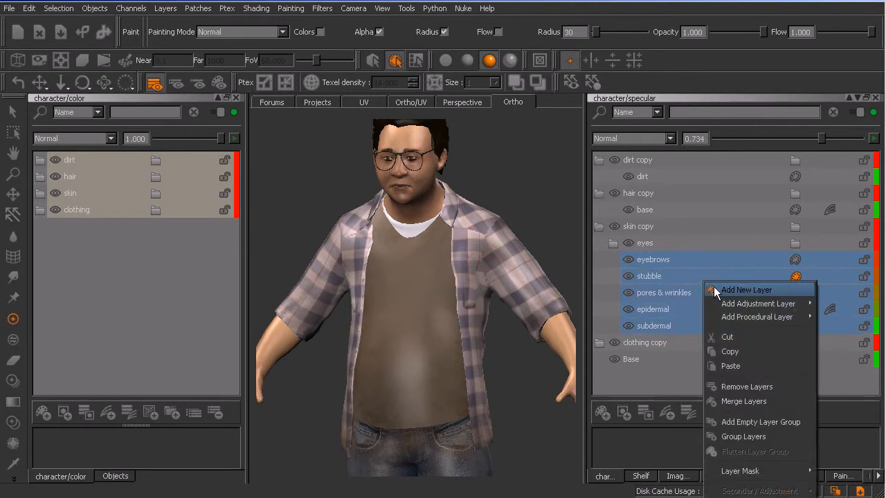
left_click(752, 401)
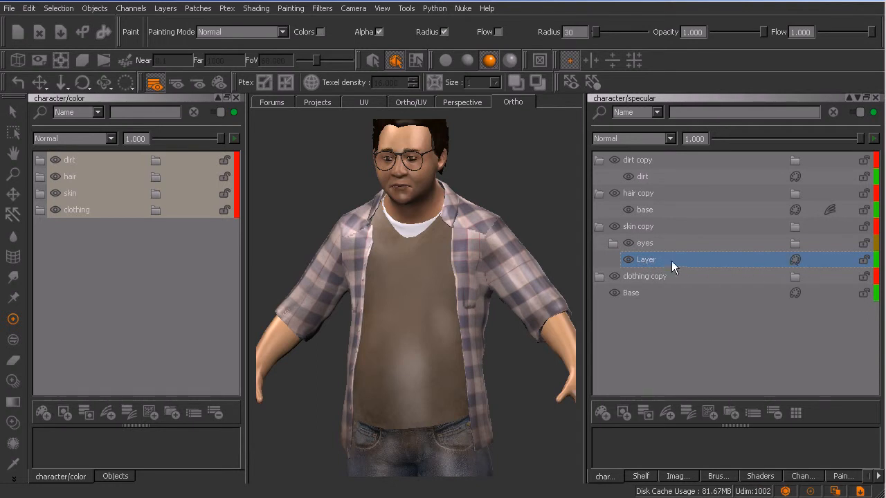
Merge the shoes, shirt_detail, pants, outershirt_base and undershirts_base items in the clothing copy group into one layer
left_click(598, 277)
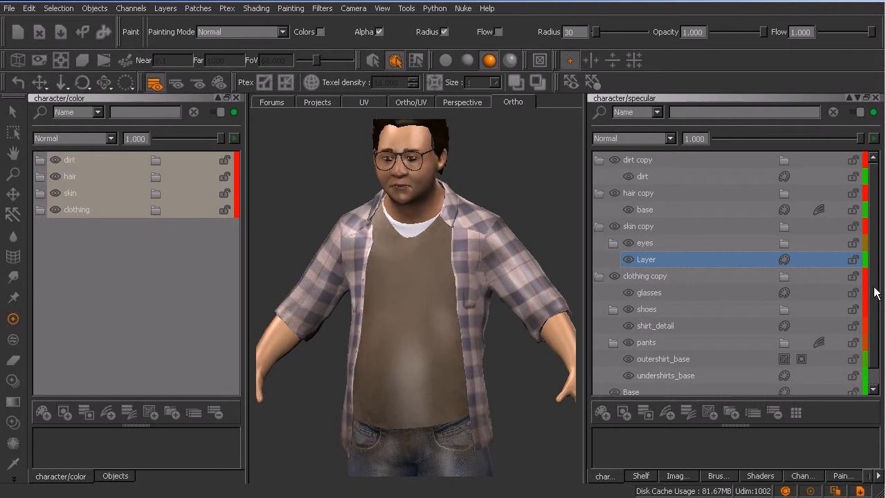
scroll(876, 291, "down", 1)
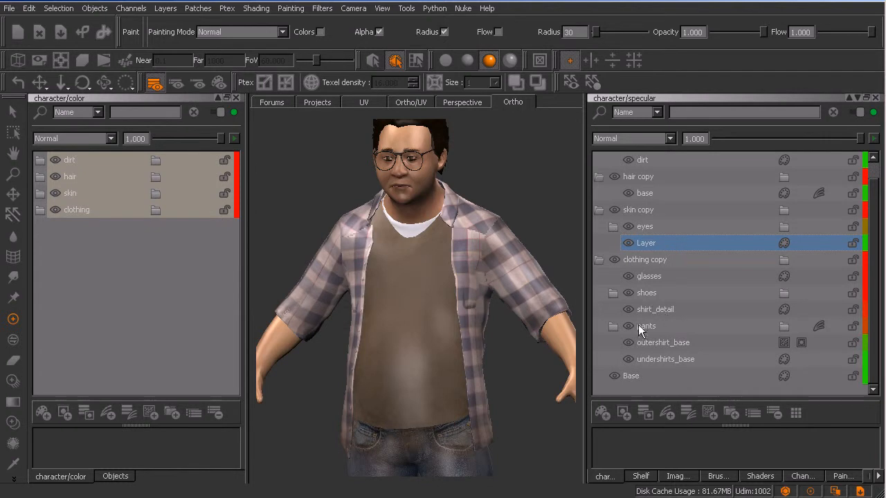
left_click(670, 293)
left_click(690, 360, "shift")
right_click(695, 308)
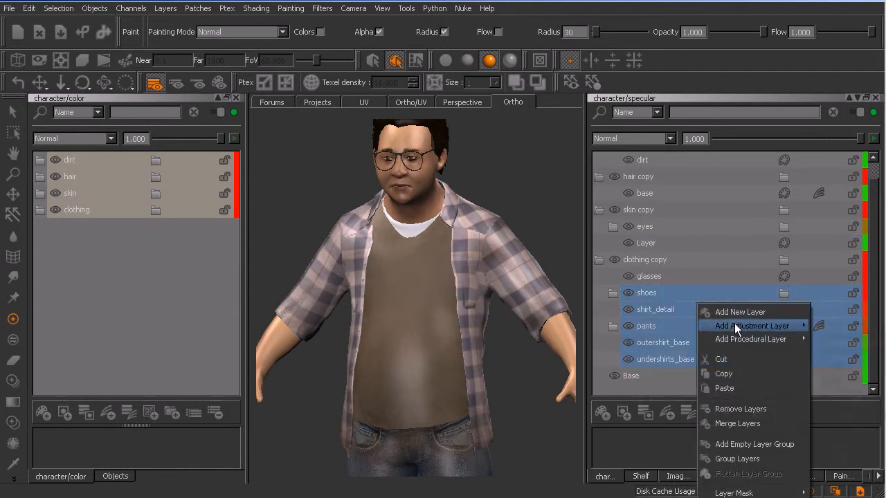
left_click(737, 421)
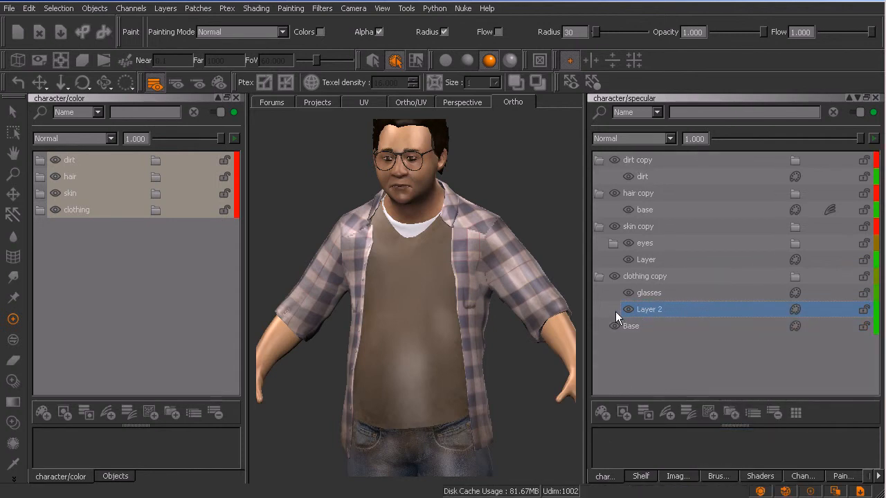
Keep the Current Channel shader displayed and add a Luminosity adjustment layer above the dirt copy group in the specular stack
key("h")
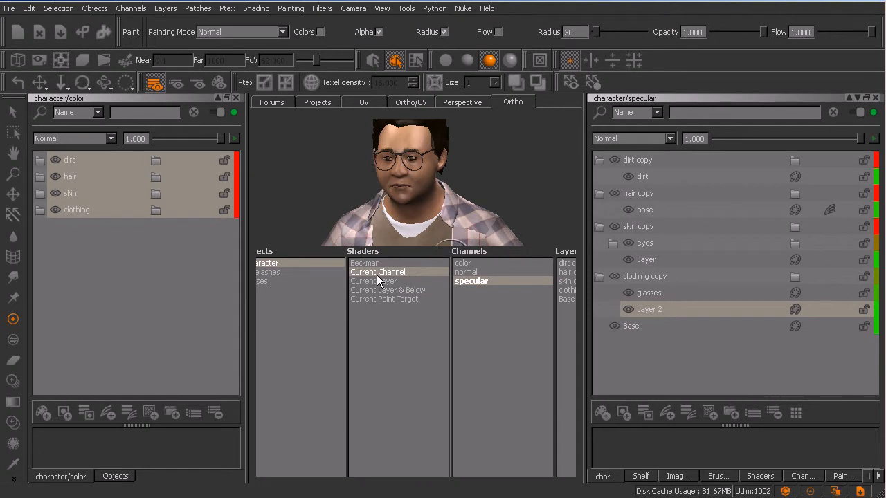
left_click(380, 274)
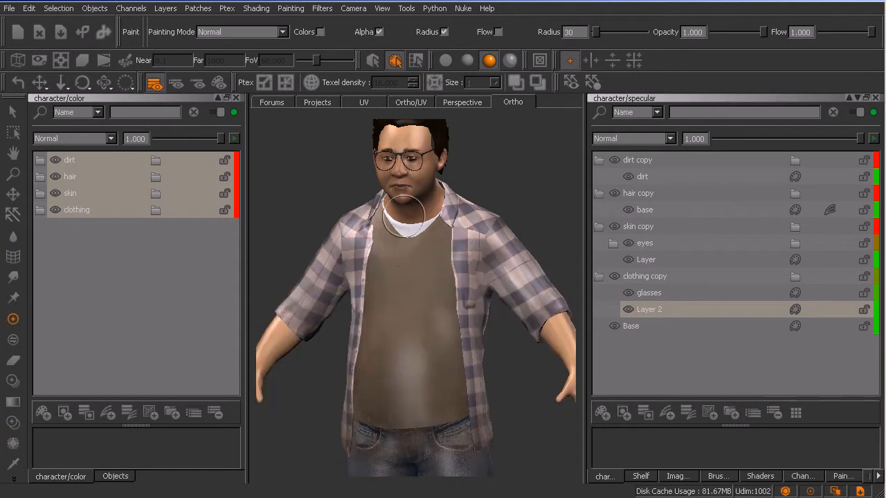
mouse_move(471, 288)
middle_mouse_down()
mouse_move(442, 311)
mouse_move(445, 289)
mouse_move(429, 311)
mouse_move(457, 311)
mouse_move(443, 304)
mouse_move(462, 307)
mouse_move(478, 294)
middle_mouse_up()
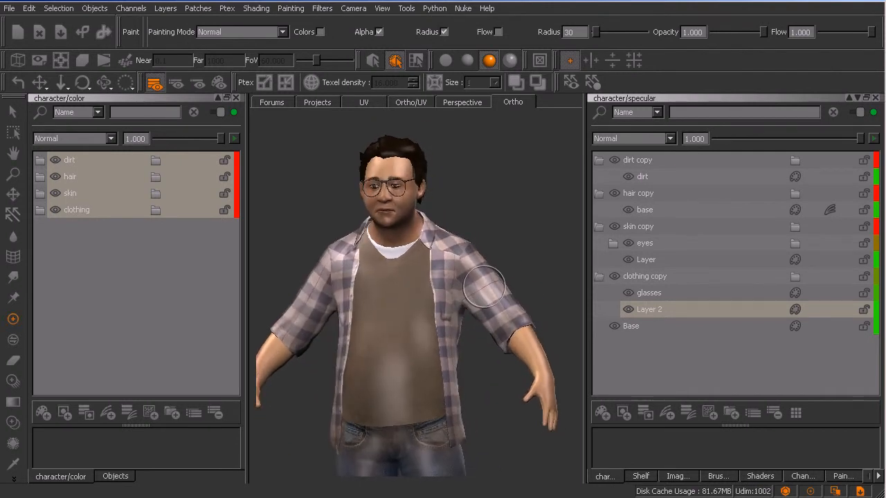
left_click(675, 162)
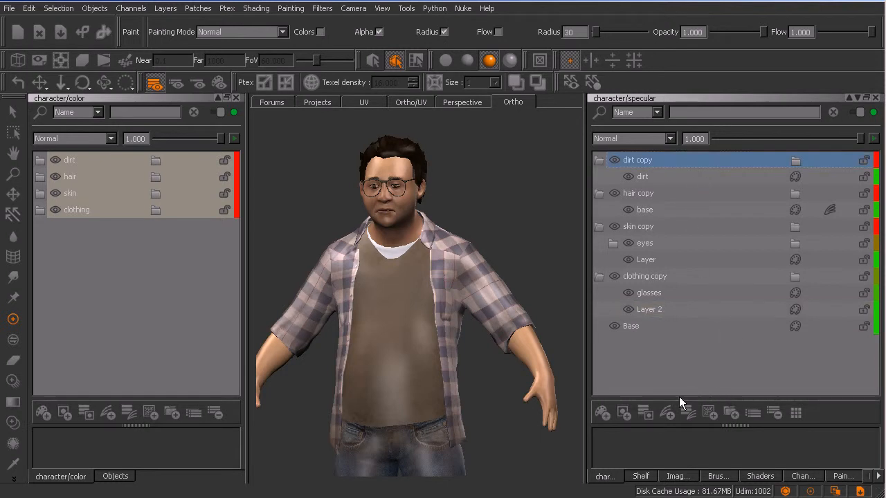
left_click(666, 412)
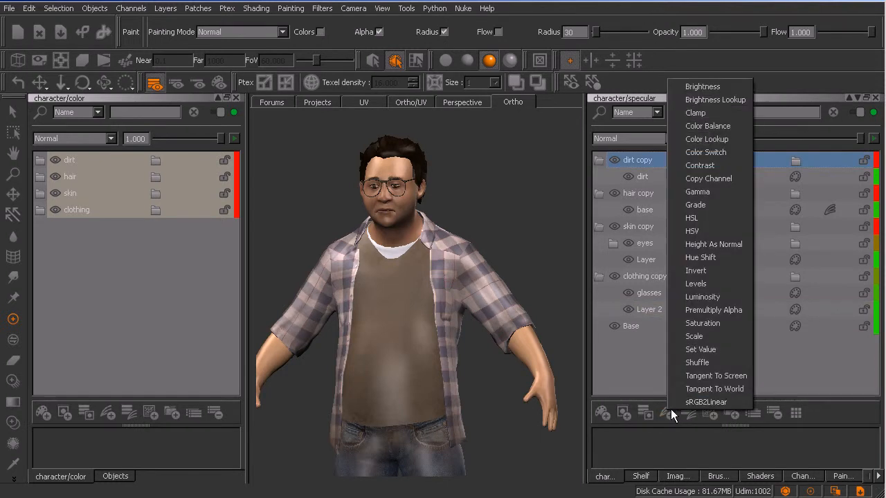
left_click(702, 299)
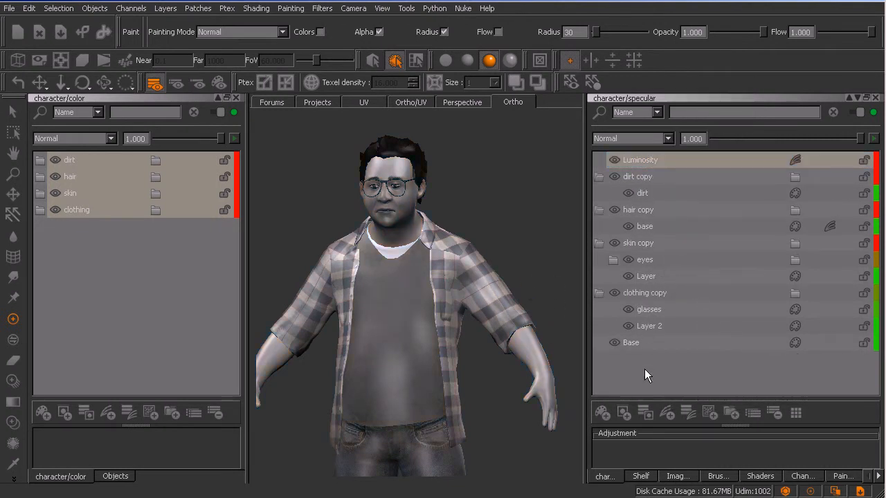
Make Layer 2 in the clothing copy group active and smart-select the faces of the character's shirts and pants in face selection mode
mouse_move(474, 385)
middle_mouse_down()
mouse_move(496, 369)
mouse_move(475, 356)
mouse_move(469, 362)
mouse_move(509, 367)
middle_mouse_up()
mouse_move(487, 346)
right_mouse_down("alt")
mouse_move(517, 339)
mouse_move(484, 363)
right_mouse_up("alt")
middle_click_drag(482, 368, 484, 354, "alt")
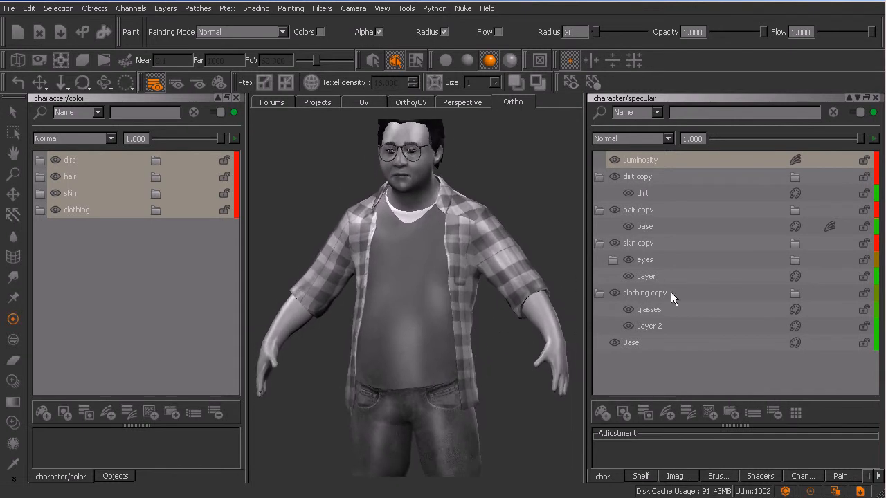
left_click(661, 327)
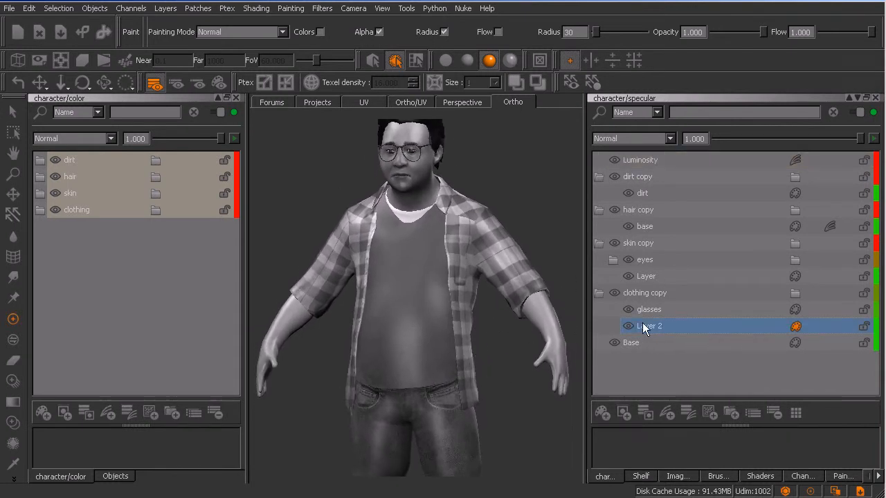
mouse_move(508, 342)
left_mouse_down("alt")
mouse_move(486, 348)
mouse_move(526, 342)
mouse_move(493, 345)
left_mouse_up("alt")
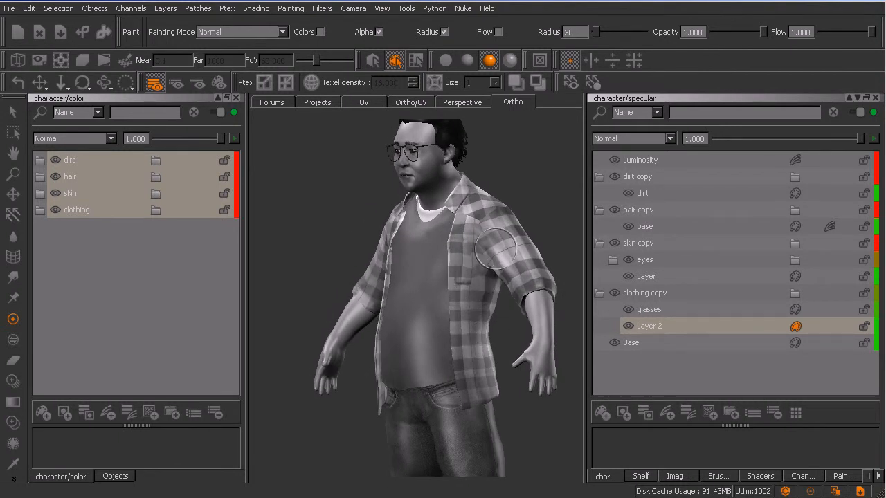
left_click_drag(484, 275, 484, 300, "alt")
left_click_drag(467, 271, 479, 285, "alt")
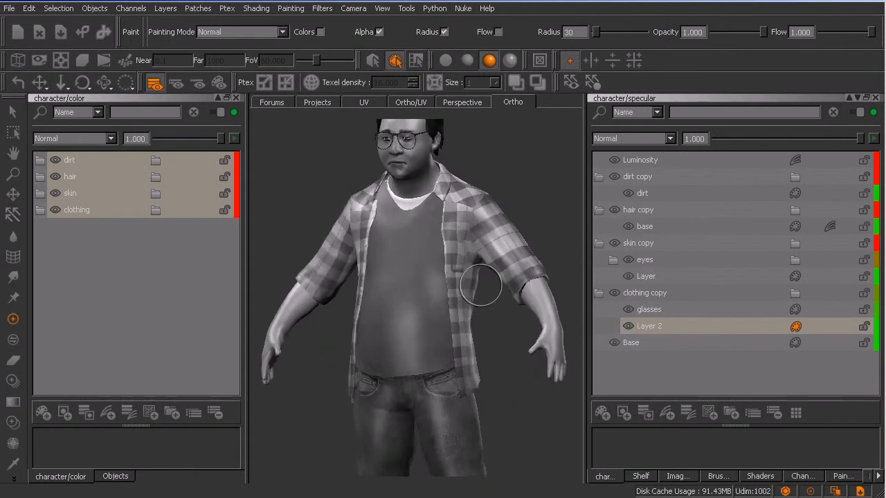
key("s")
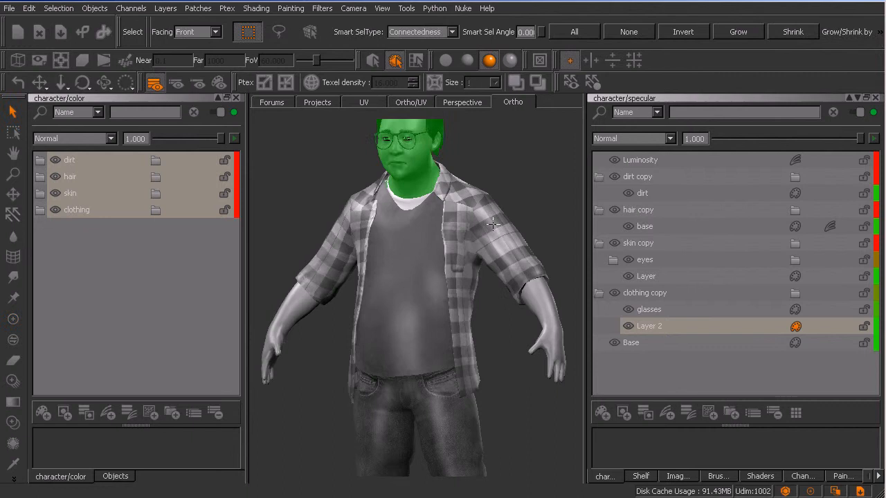
left_click(415, 61)
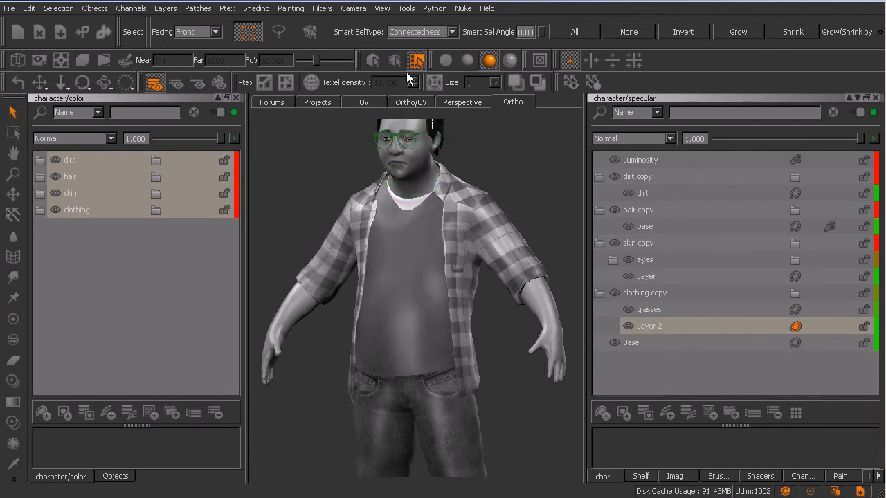
left_click(309, 33)
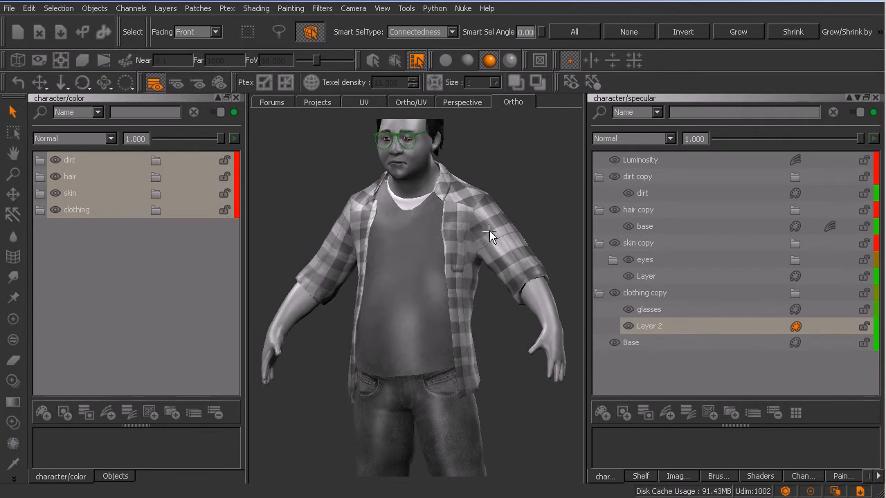
left_click_drag(498, 184, 346, 449)
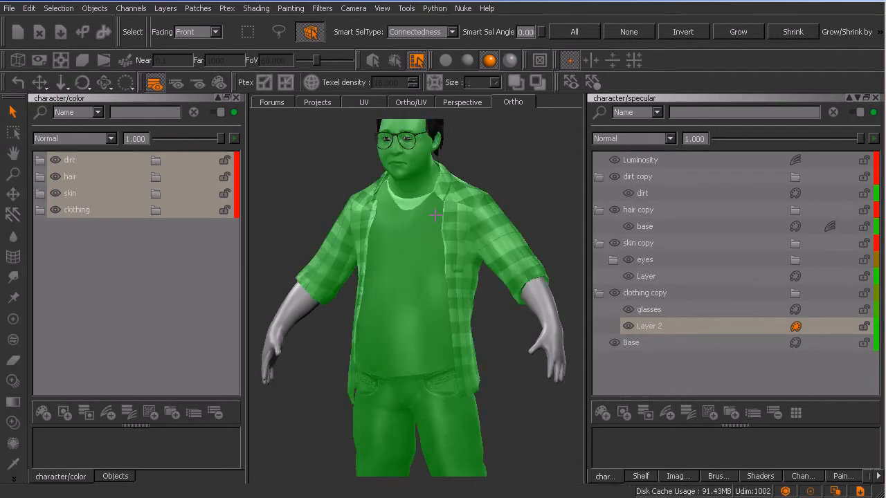
Remove the head and neck from the face selection, keeping only the clothing selected
key("p")
key("s")
left_click(424, 179, "ctrl")
key("p")
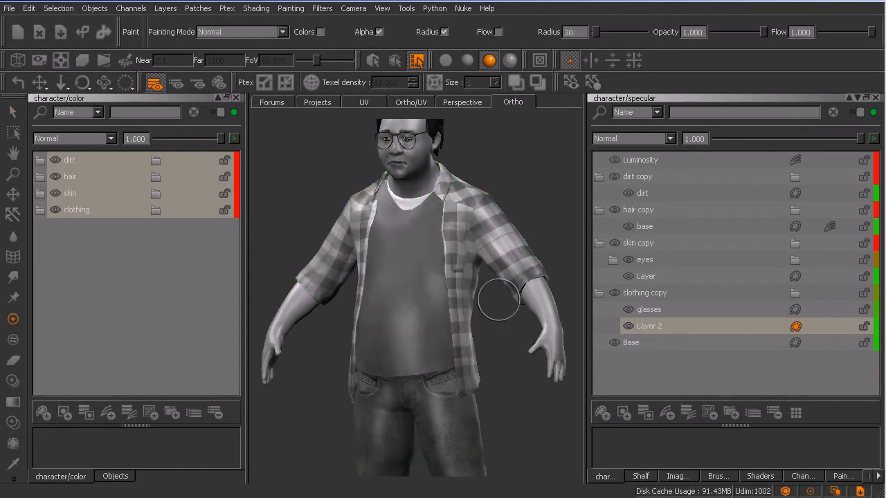
Add the shoes to the clothing face selection and check its coverage around the legs
left_click_drag(510, 358, 463, 372, "alt")
key("s")
key("p")
mouse_move(491, 353)
middle_mouse_down("alt")
mouse_move(466, 225)
mouse_move(478, 303)
middle_mouse_up("alt")
left_click_drag(486, 337, 524, 348, "alt")
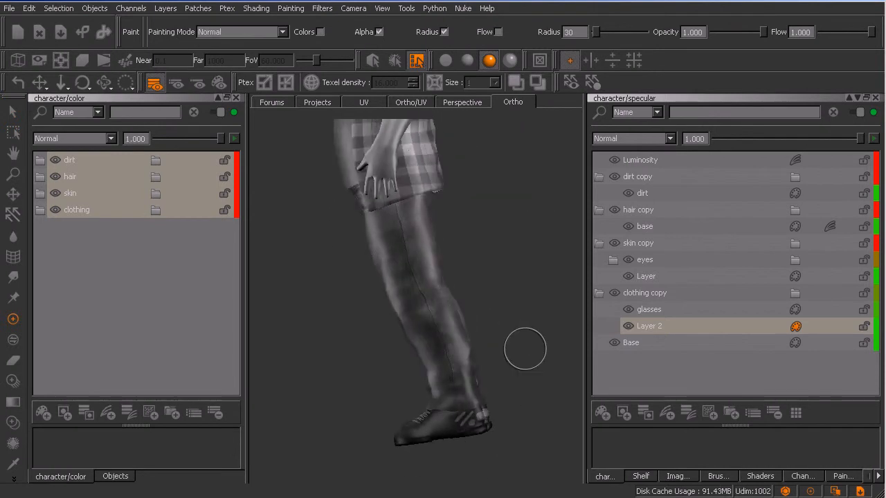
key("s")
left_click_drag(502, 380, 443, 440)
key("p")
left_click_drag(437, 372, 473, 383, "alt")
middle_click_drag(473, 383, 496, 383, "alt")
scroll(455, 362, "down", 8)
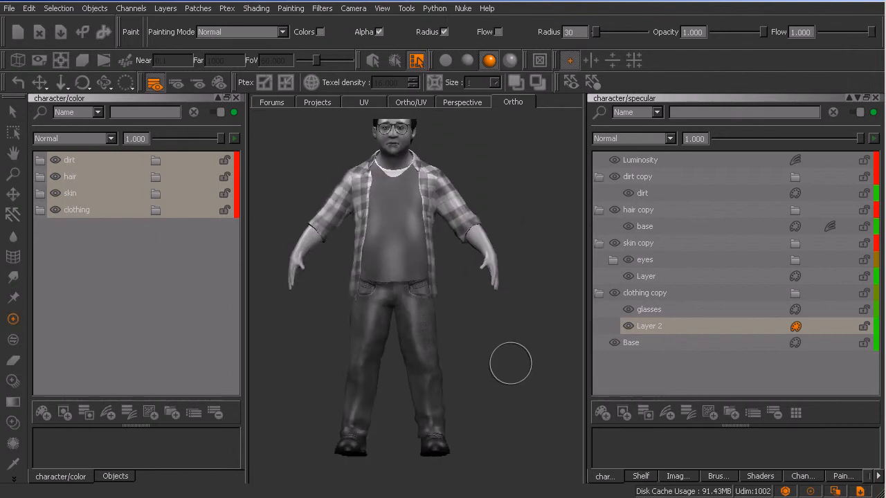
key("s")
key("p")
mouse_move(466, 348)
left_mouse_down("alt")
mouse_move(490, 378)
mouse_move(472, 385)
left_mouse_up("alt")
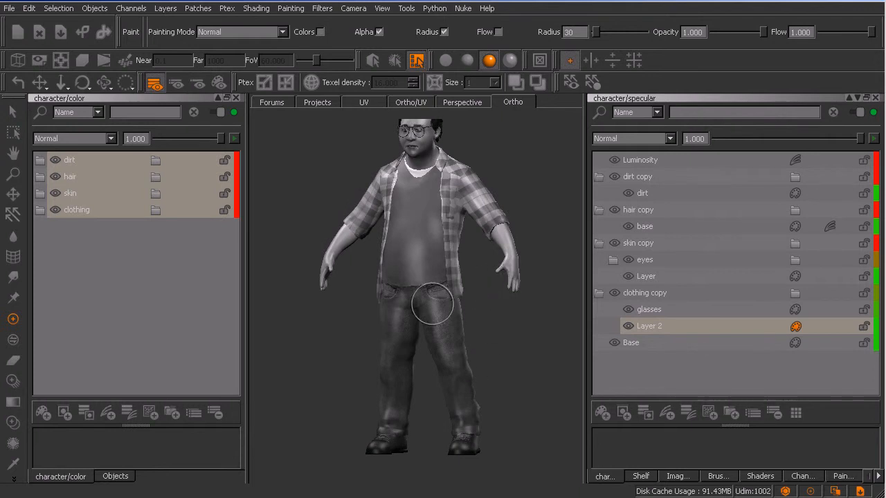
Choose the Hard75 basic brush, disable its flow pressure and set its flow to 1.000
key("b")
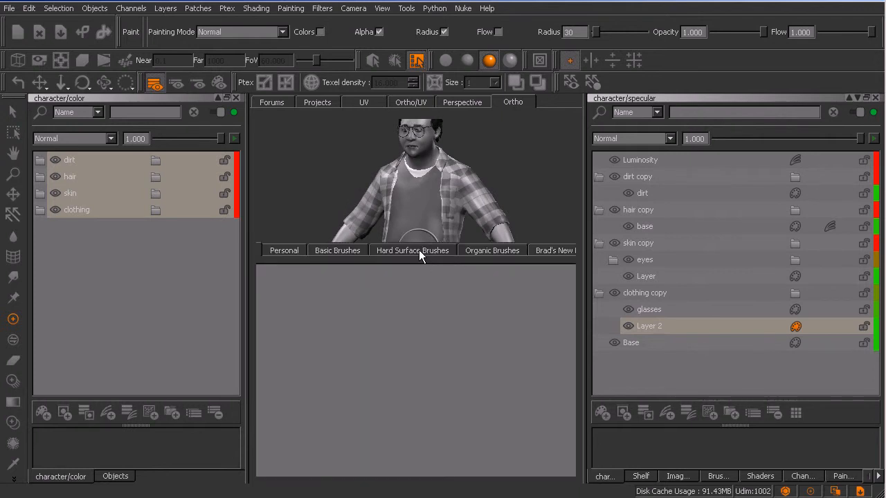
left_click(419, 252)
left_click(321, 252)
left_click(348, 288)
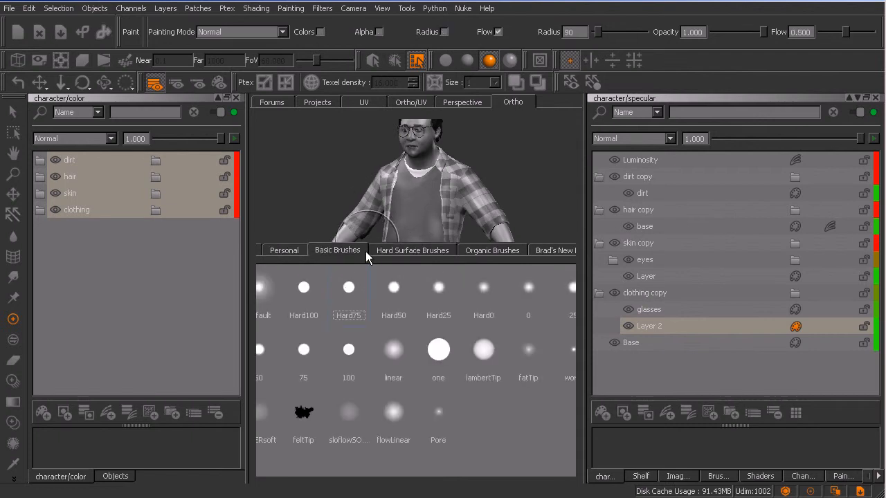
left_click(716, 476)
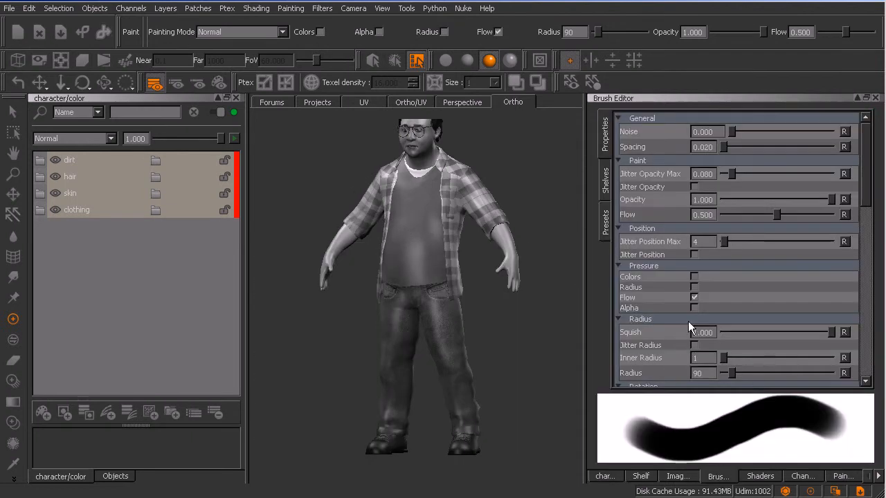
left_click(694, 297)
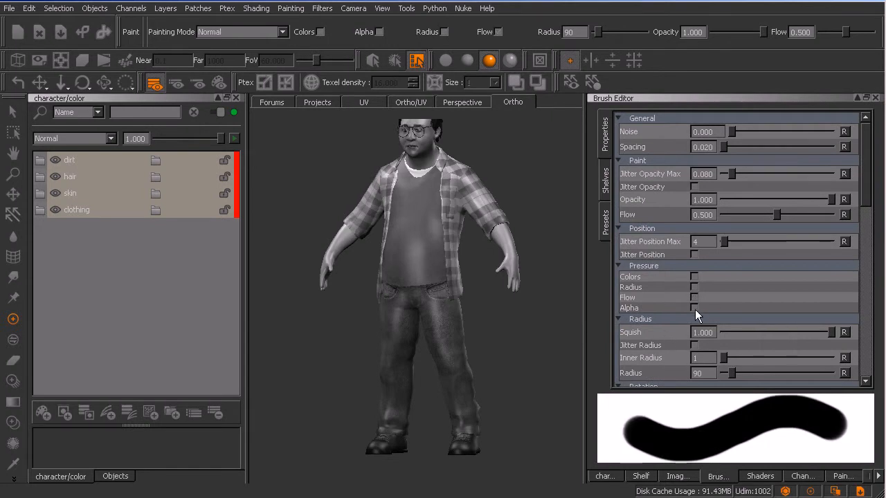
left_click_drag(845, 32, 873, 33)
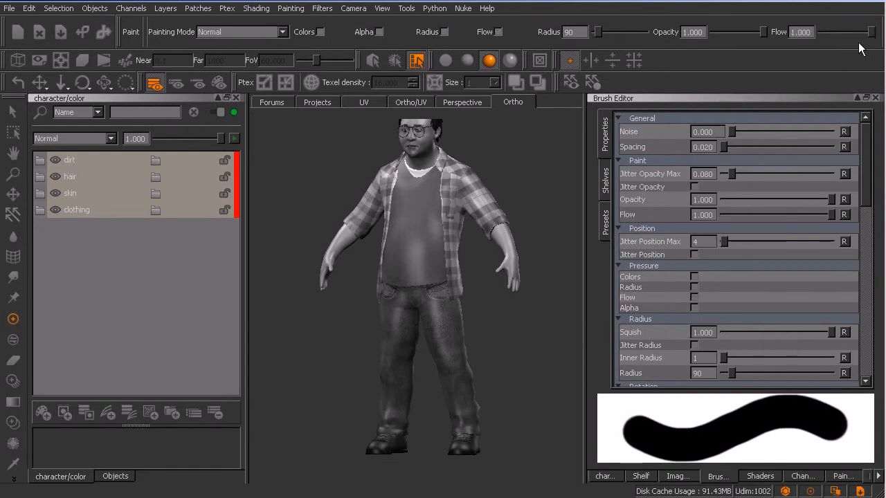
Show the UV layout with the clothing selection and set the paint color to a neutral grey with value 0.08
left_click(363, 102)
scroll(455, 319, "down", 4)
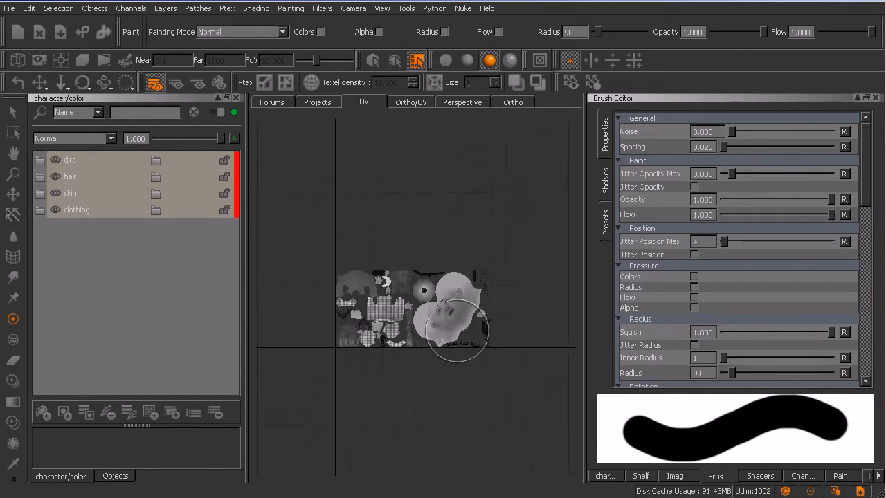
key("s")
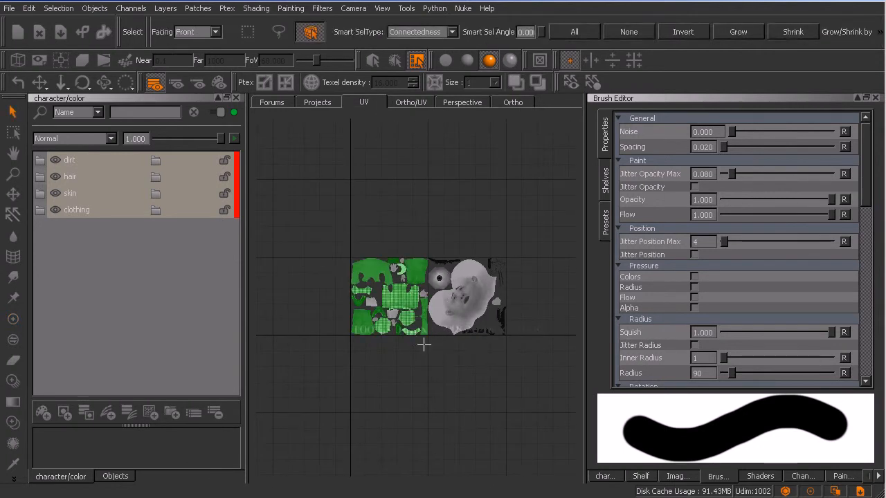
key("p")
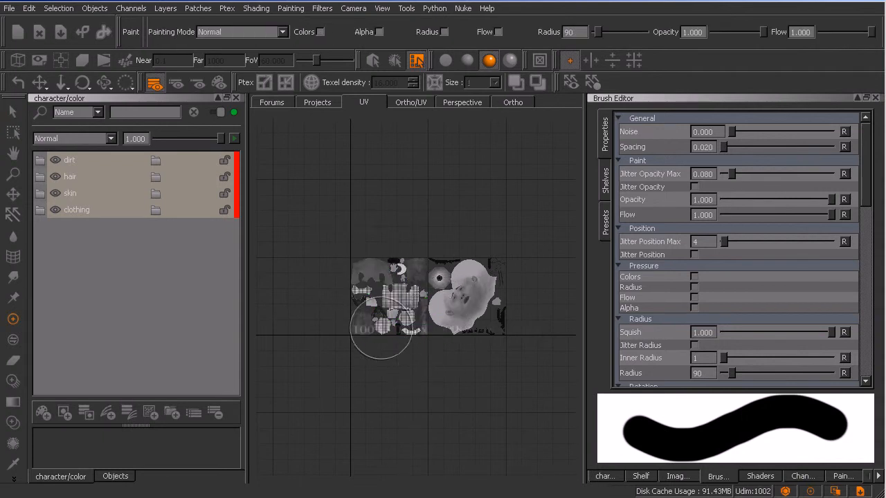
left_click(14, 479)
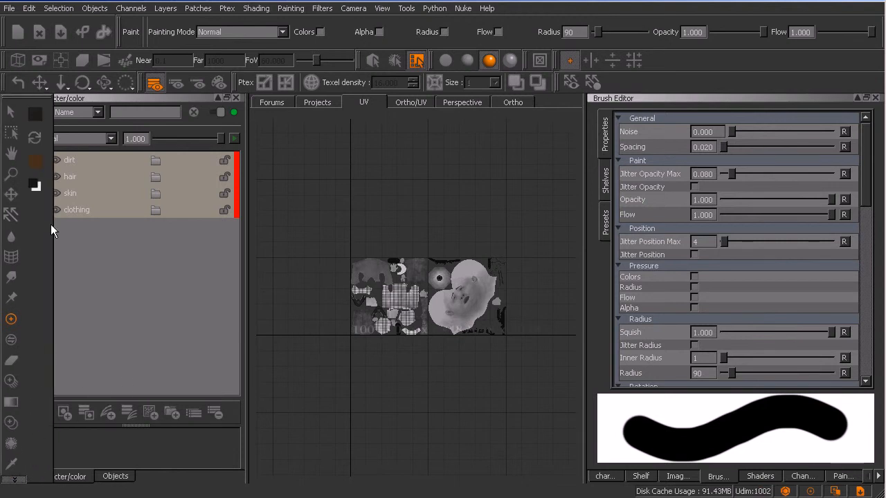
left_click(35, 114)
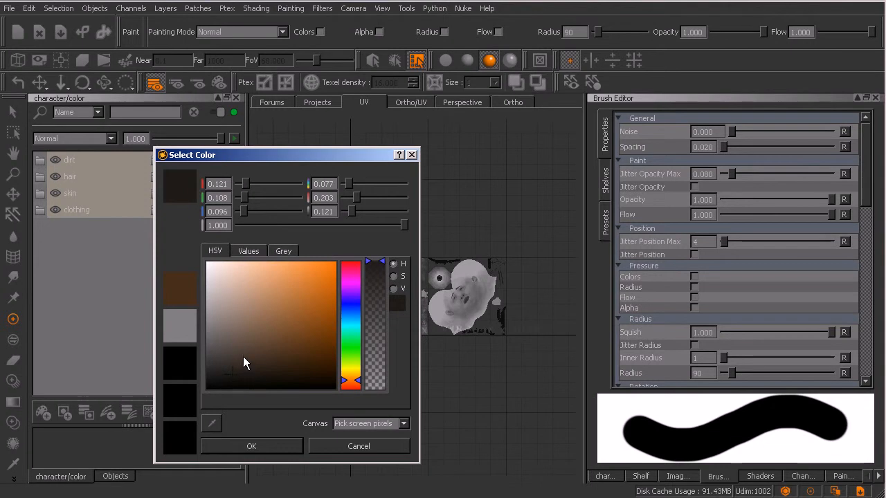
left_click_drag(213, 351, 199, 385)
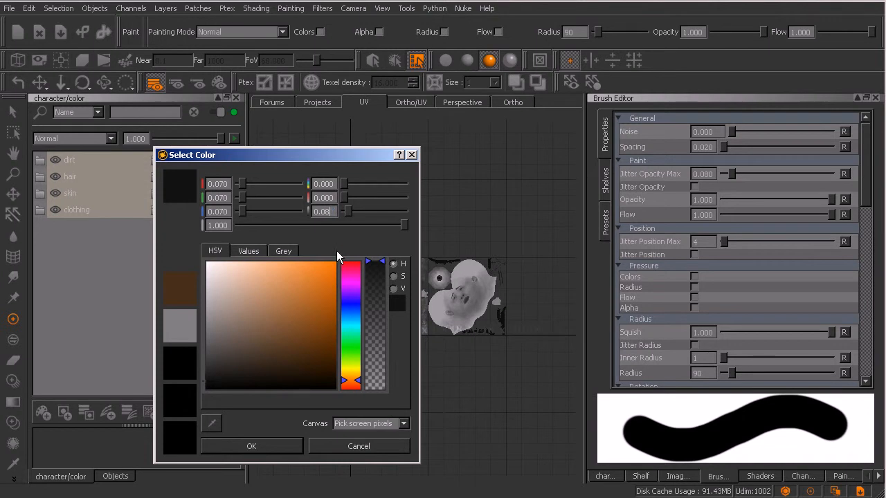
left_click(268, 445)
Paint the dark grey over the selected clothing UVs on Layer 2 and bake the paint
mouse_move(390, 318)
left_mouse_down()
mouse_move(423, 273)
mouse_move(376, 256)
mouse_move(355, 301)
left_mouse_up()
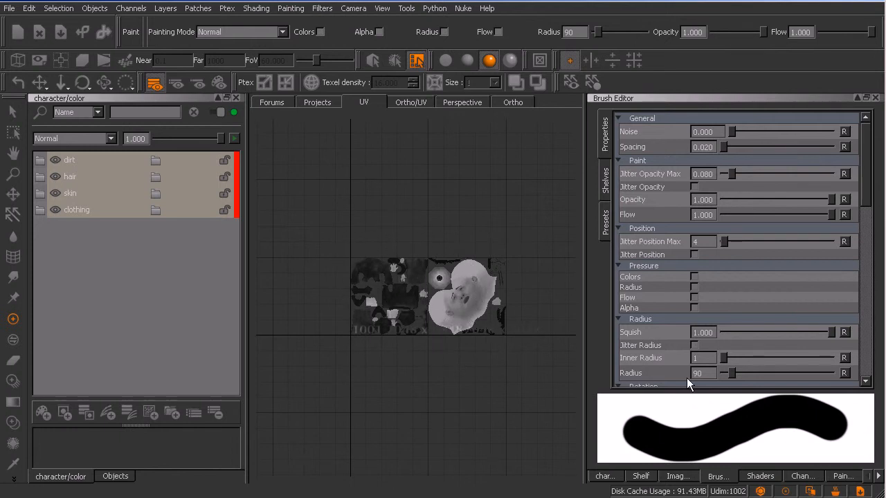
left_click(607, 477)
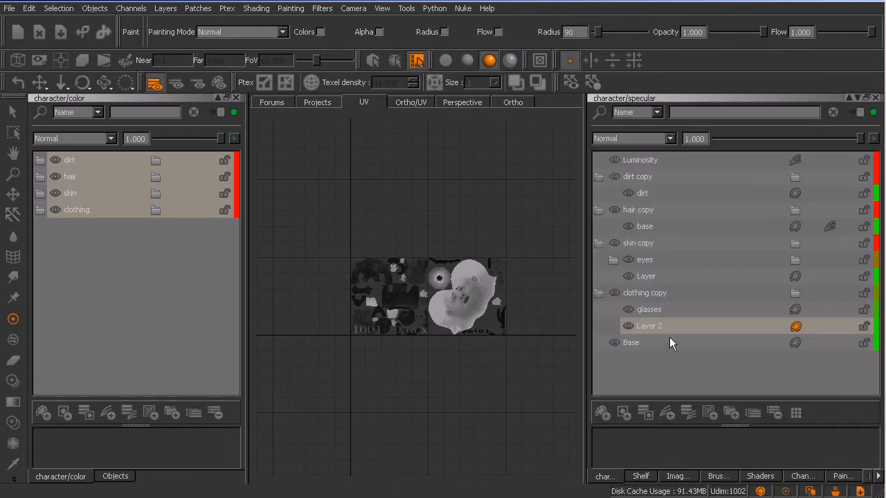
left_click(390, 314)
key("b")
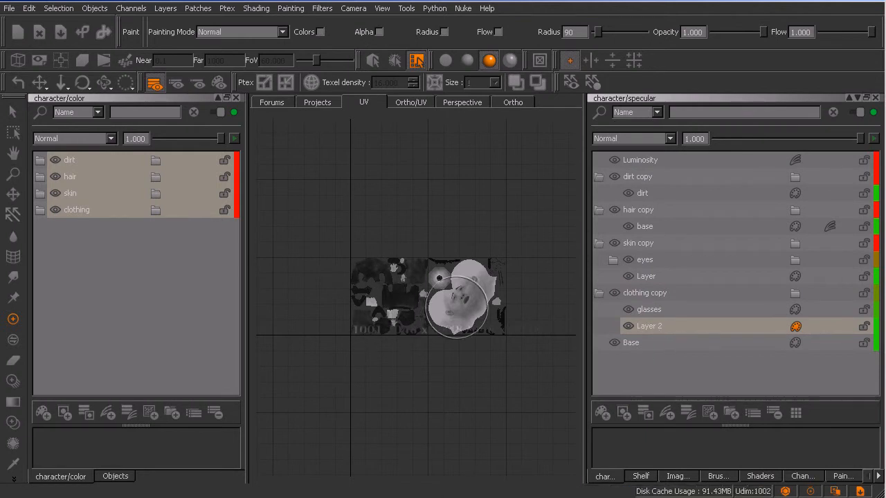
Return to the orthographic view, switch to flat lighting and examine the painted clothing on the whole character
left_click(511, 104)
middle_click_drag(458, 337, 459, 263)
left_click(446, 61)
scroll(467, 312, "up", 3)
mouse_move(466, 312)
middle_mouse_down()
mouse_move(476, 336)
mouse_move(456, 339)
middle_mouse_up()
left_click_drag(456, 340, 466, 331, "alt")
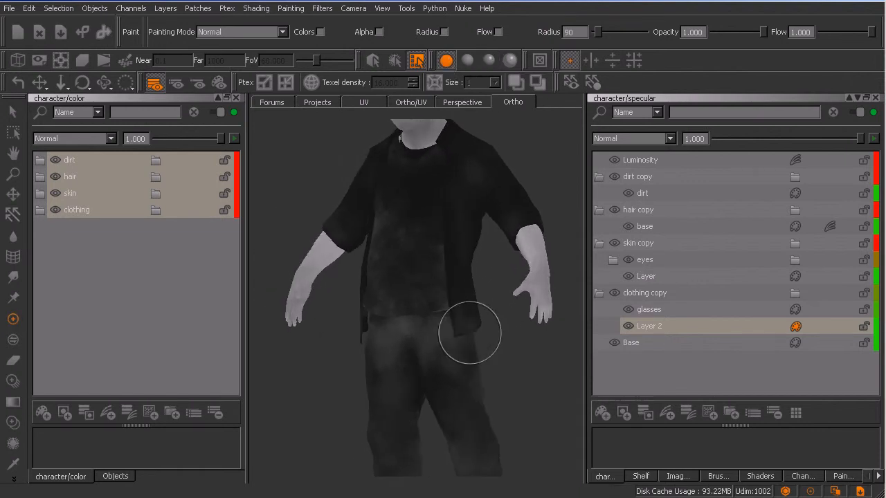
middle_click_drag(466, 330, 464, 313, "alt")
right_click_drag(464, 312, 455, 312, "alt")
middle_click_drag(454, 312, 455, 317, "alt")
mouse_move(455, 317)
left_mouse_down("alt")
mouse_move(471, 326)
mouse_move(495, 312)
left_mouse_up("alt")
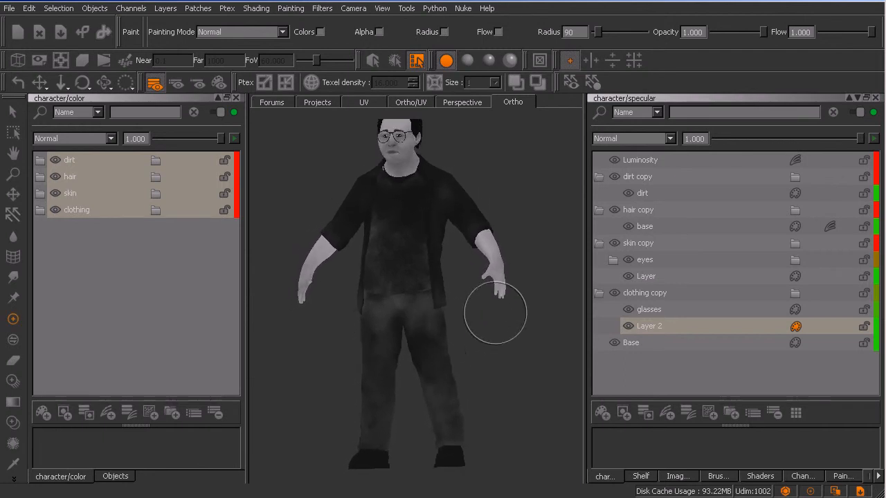
Hide the dirt layer in the dirt copy group and inspect the clothing's flat specular value
right_click_drag(520, 277, 487, 316, "alt")
mouse_move(487, 317)
left_mouse_down("alt")
mouse_move(494, 312)
mouse_move(485, 319)
mouse_move(492, 322)
left_mouse_up("alt")
middle_click_drag(486, 336, 490, 309, "alt")
mouse_move(489, 310)
left_mouse_down("alt")
mouse_move(484, 299)
mouse_move(485, 311)
left_mouse_up("alt")
left_click(628, 193)
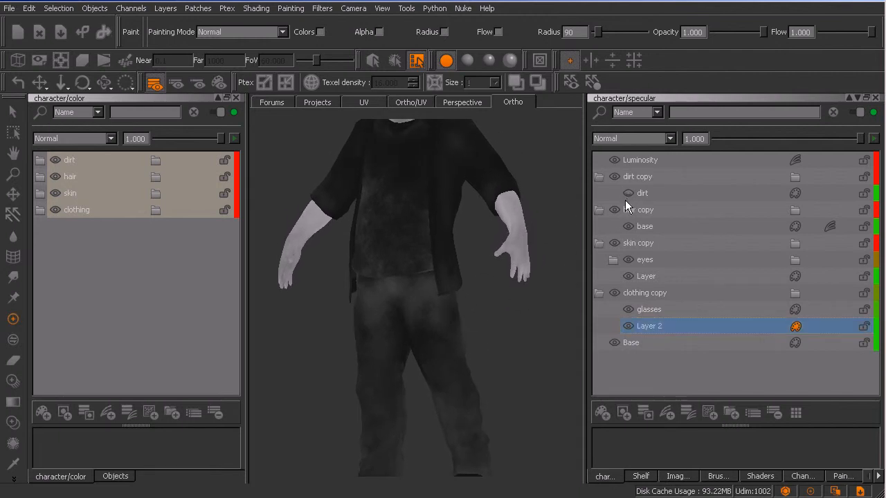
left_click_drag(506, 330, 514, 353, "alt")
left_click_drag(491, 313, 498, 337, "alt")
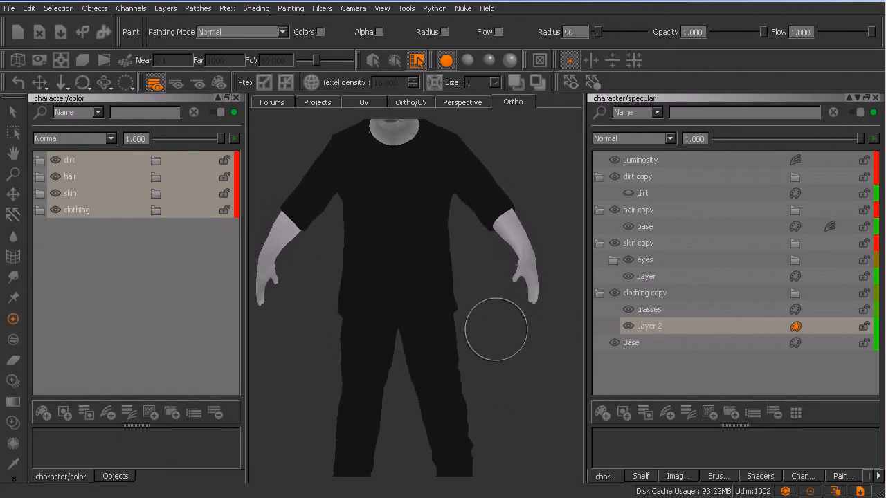
mouse_move(433, 253)
left_mouse_down("alt")
mouse_move(438, 322)
mouse_move(440, 300)
mouse_move(455, 312)
mouse_move(435, 317)
mouse_move(469, 307)
left_mouse_up("alt")
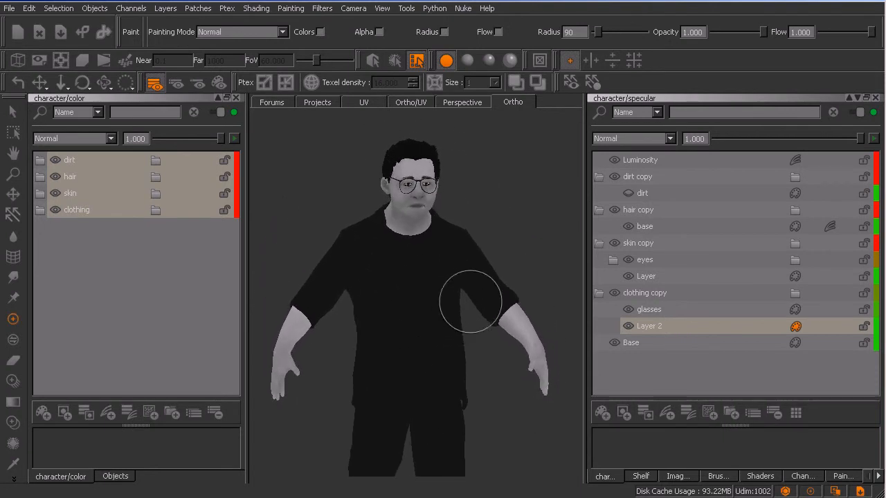
Add a Levels adjustment to the merged skin layer in the skin copy group
left_click(654, 276)
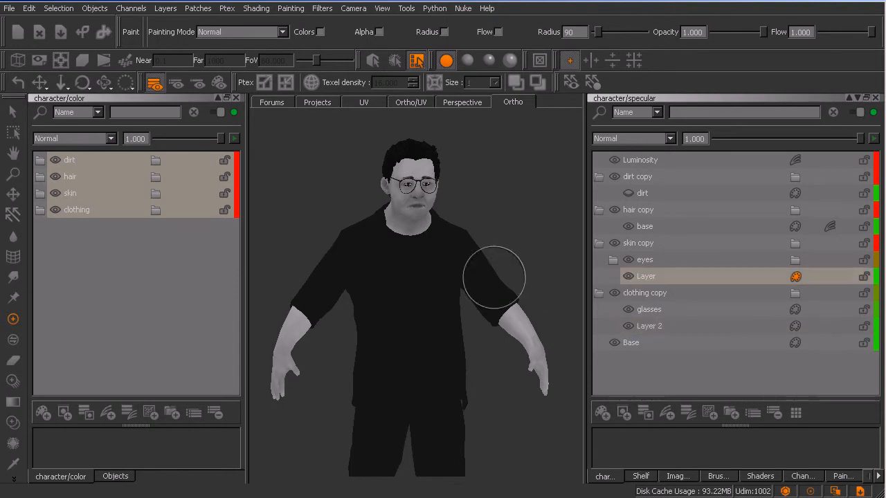
scroll(467, 237, "up", 3)
middle_click_drag(469, 277, 466, 340, "alt")
left_click_drag(466, 340, 510, 323, "alt")
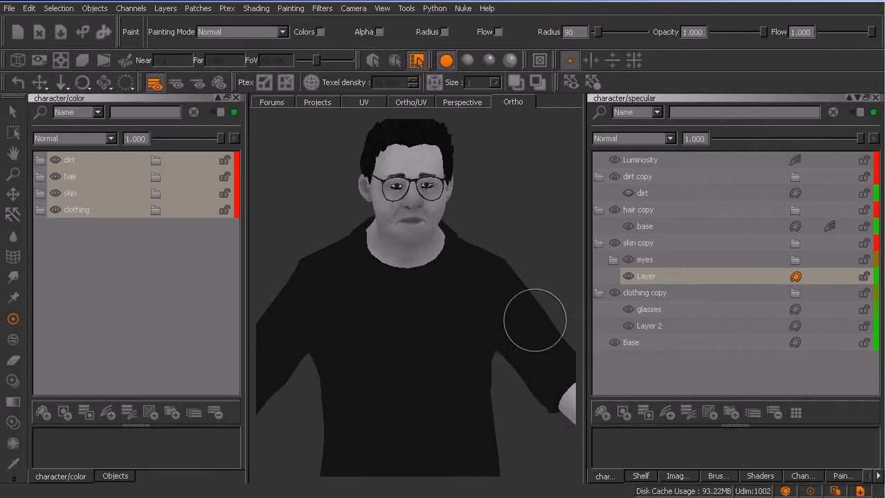
left_click(688, 413)
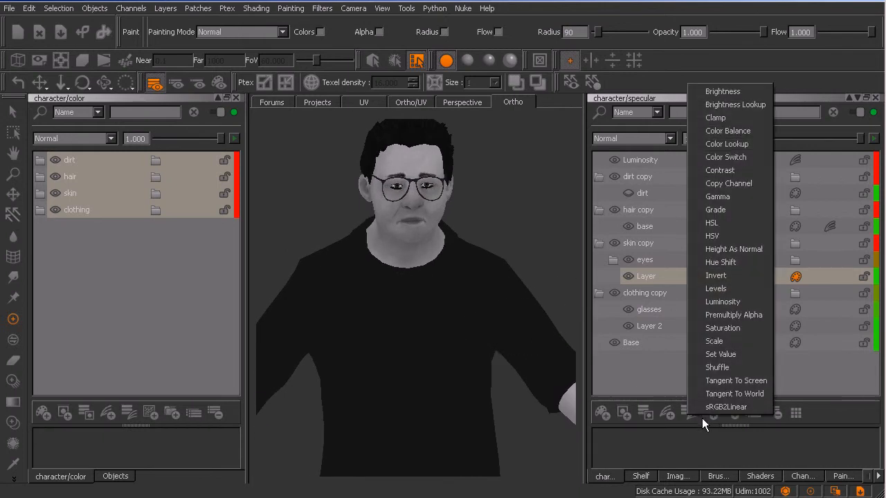
left_click(733, 286)
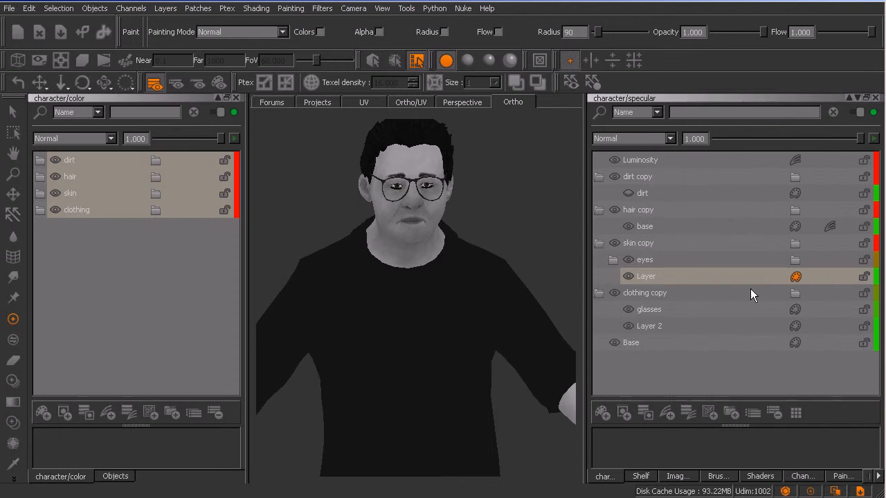
Open the merged skin layer's adjustment stack and set the Levels WhiteOut to 0.489, framing the character's head
left_click(830, 277)
left_click_drag(818, 284, 554, 253)
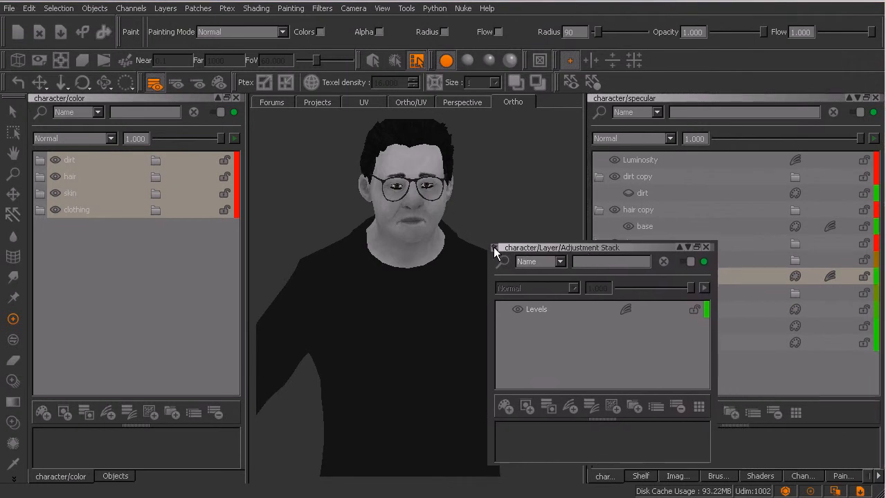
middle_click_drag(407, 330, 413, 334, "alt")
right_click_drag(414, 334, 442, 269, "alt")
mouse_move(443, 270)
middle_mouse_down("alt")
mouse_move(405, 360)
mouse_move(424, 369)
middle_mouse_up("alt")
key("p")
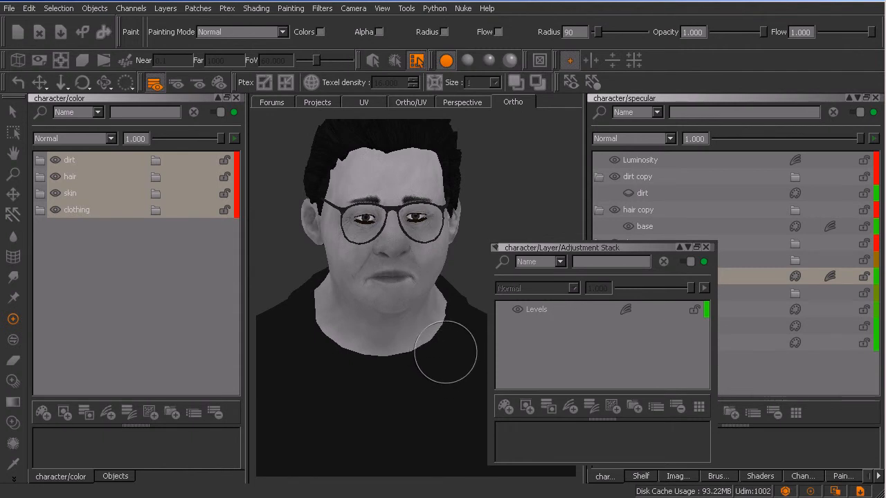
left_click(583, 310)
left_click_drag(602, 418, 608, 380)
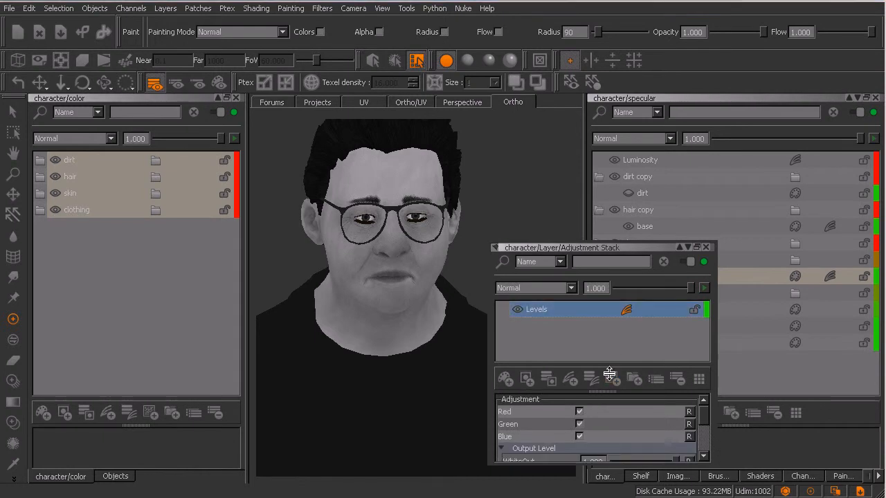
left_click_drag(705, 416, 706, 430)
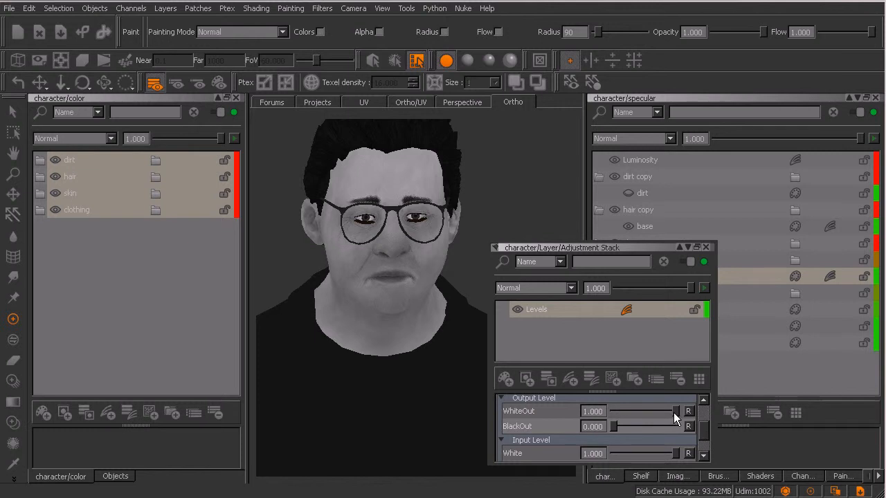
left_click_drag(675, 412, 643, 415)
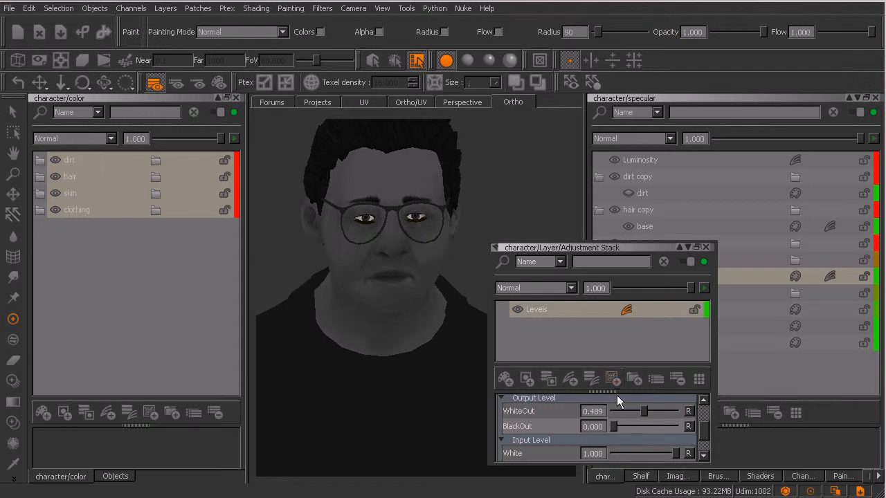
Set the skin Levels adjustment's Mid input level to 0.600, checking the face from a three-quarter angle
left_click_drag(700, 430, 703, 439)
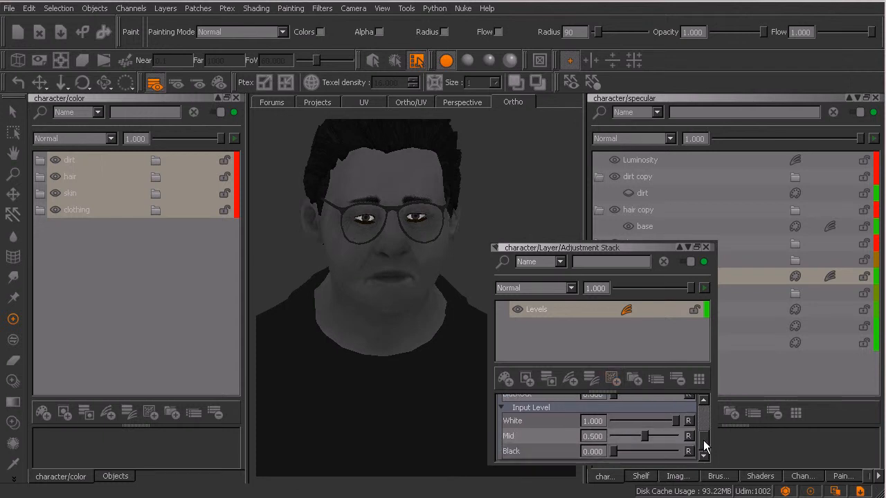
middle_click_drag(425, 381, 396, 389)
middle_click_drag(405, 352, 411, 328)
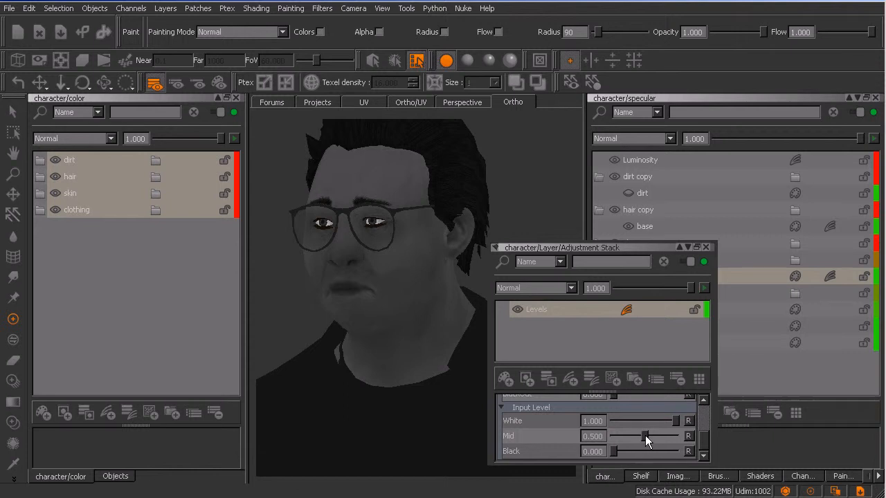
left_click_drag(645, 436, 647, 436)
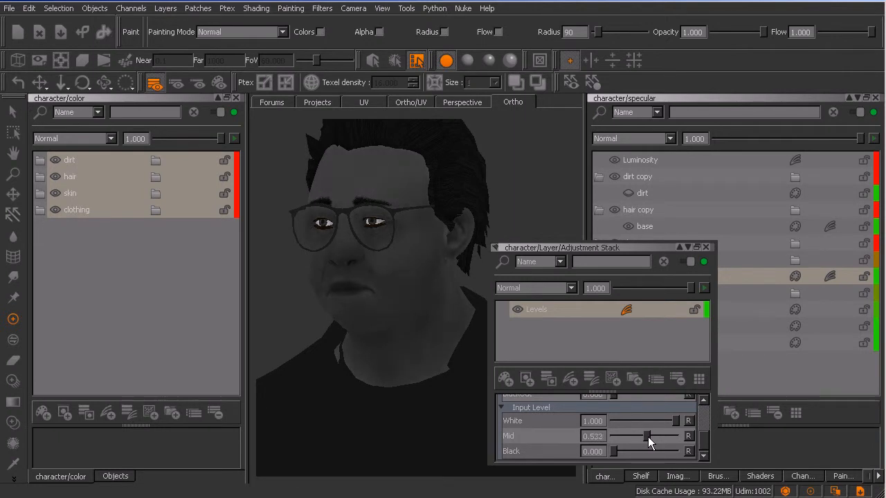
left_click_drag(648, 436, 651, 437)
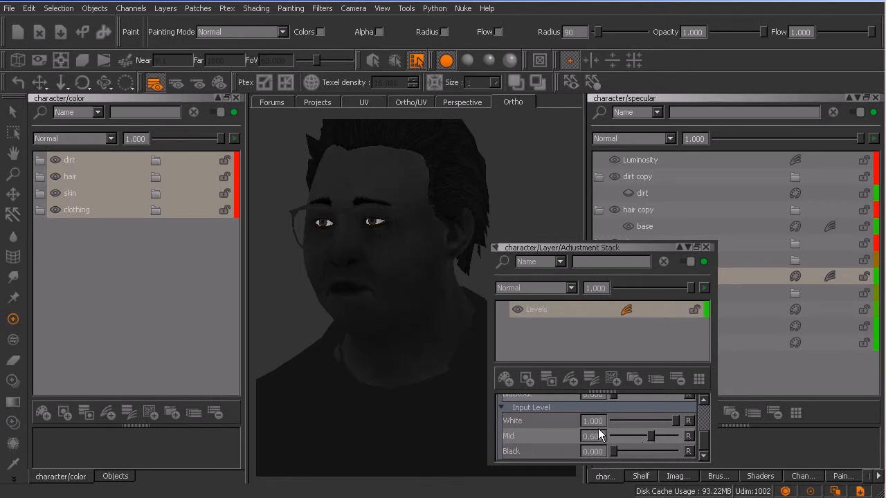
Examine the darkened specular values of the face from the front and from both sides
middle_click_drag(417, 334, 413, 366, "alt")
left_click_drag(417, 346, 416, 337, "alt")
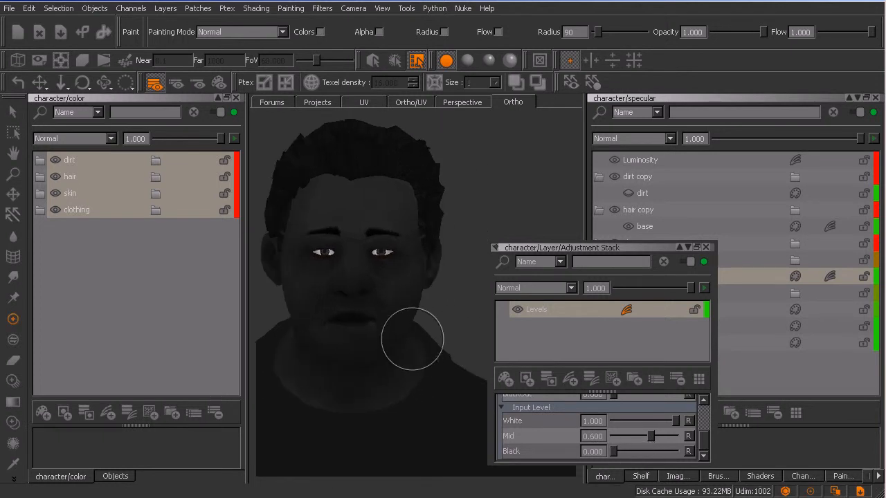
middle_click_drag(429, 338, 443, 360, "alt")
left_click_drag(443, 359, 418, 351, "alt")
right_click_drag(418, 352, 437, 346, "alt")
mouse_move(436, 346)
middle_mouse_down("alt")
mouse_move(431, 304)
mouse_move(425, 358)
middle_mouse_up("alt")
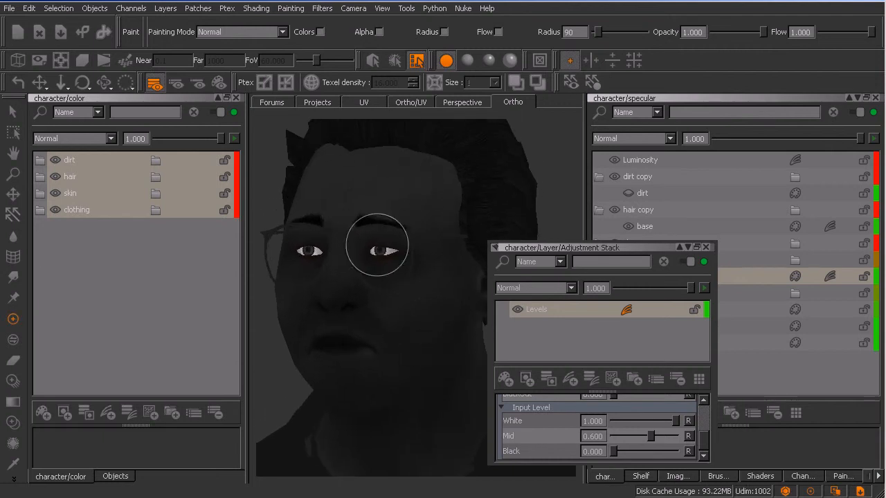
left_click_drag(417, 332, 441, 334, "alt")
middle_click_drag(413, 350, 429, 339, "alt")
left_click_drag(423, 350, 406, 352, "alt")
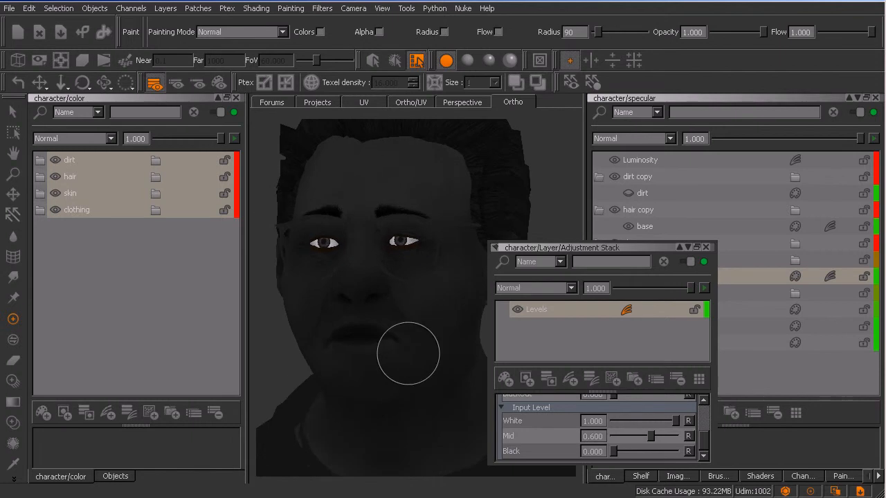
Add a Contrast adjustment above the skin's Levels, with Contrast 3.426 and Contrast Pivot 0.167
left_click(571, 379)
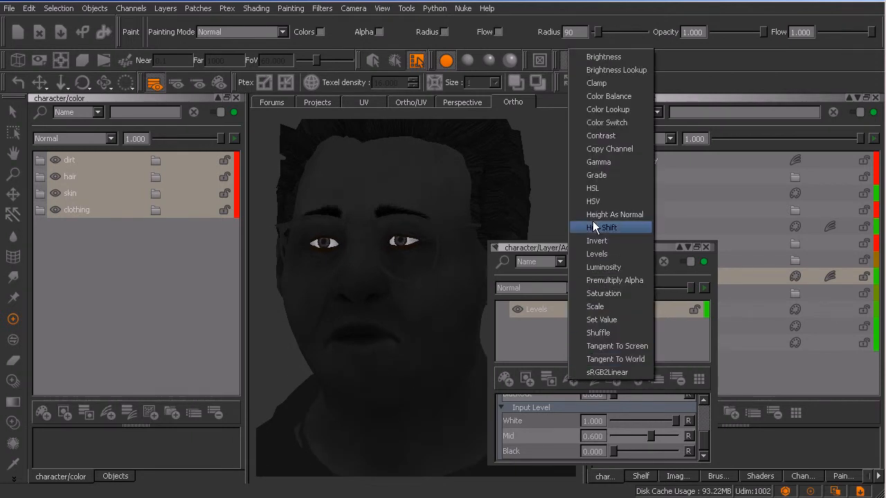
left_click(613, 135)
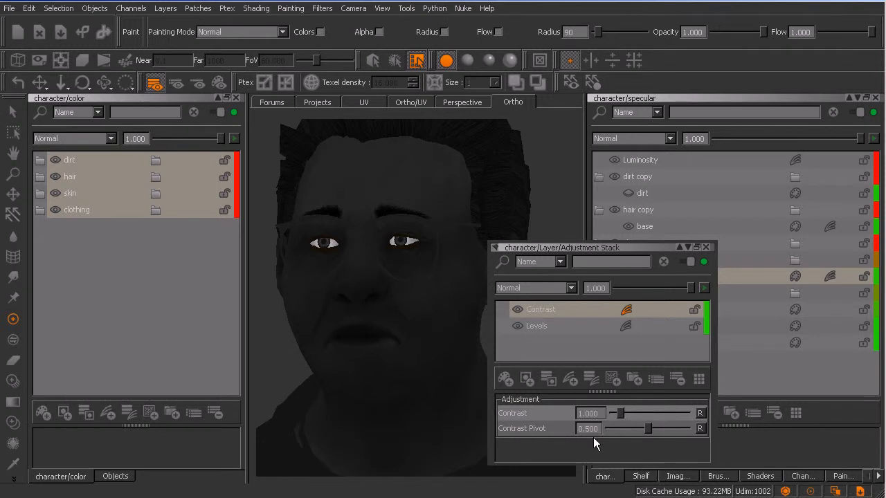
mouse_move(619, 415)
left_mouse_down()
mouse_move(640, 427)
mouse_move(624, 428)
left_mouse_up()
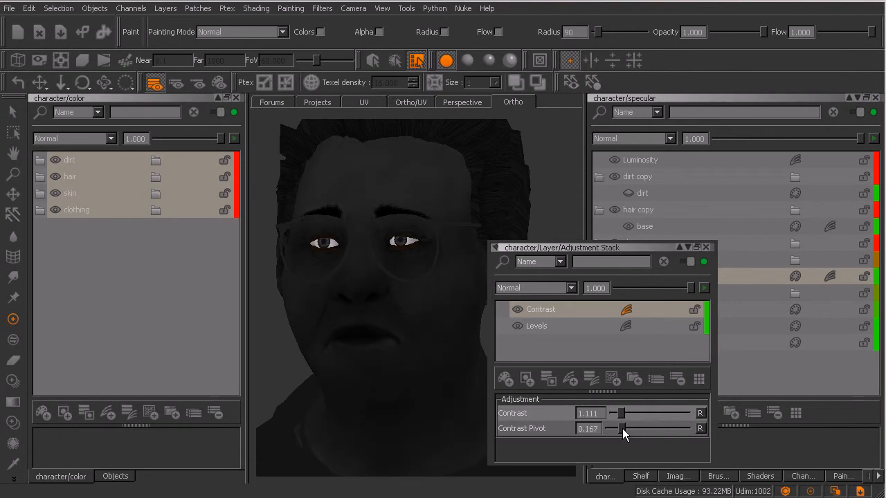
left_click_drag(622, 415, 636, 415)
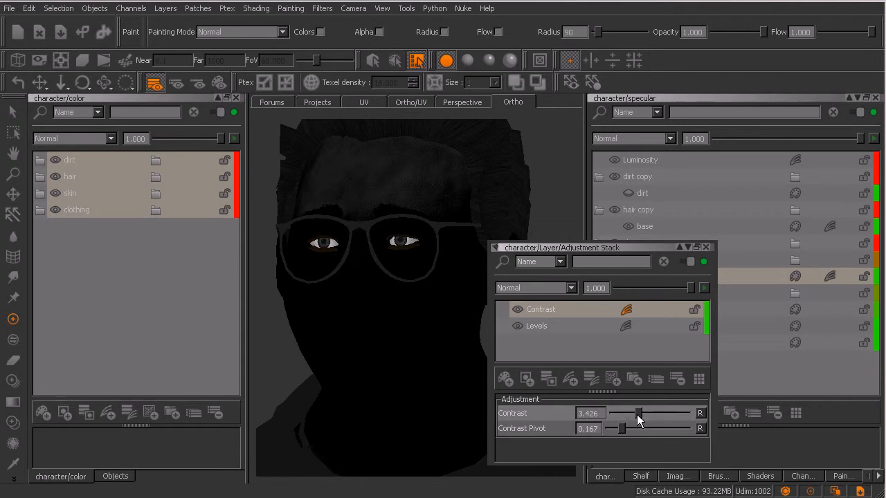
Set the skin Levels WhiteOut to 0.522 and the Contrast adjustment to 2.500 with a Contrast Pivot of 0.149
left_click(567, 326)
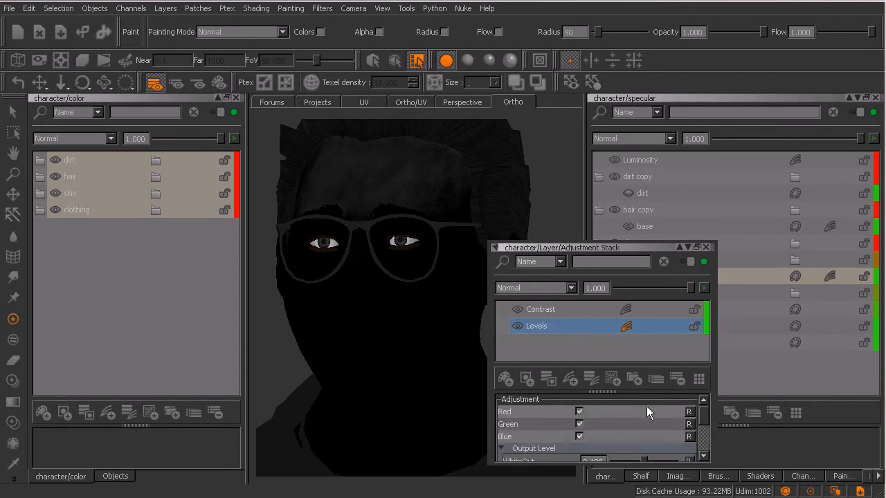
left_click_drag(701, 416, 702, 429)
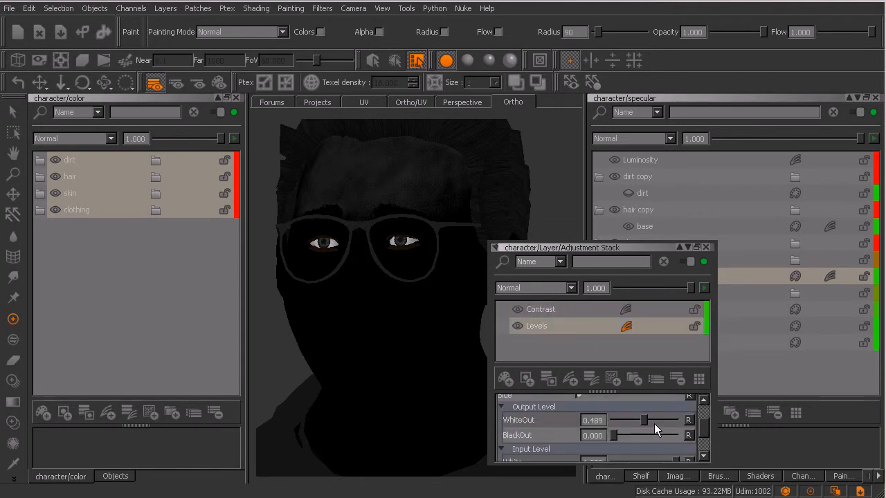
left_click_drag(644, 420, 645, 422)
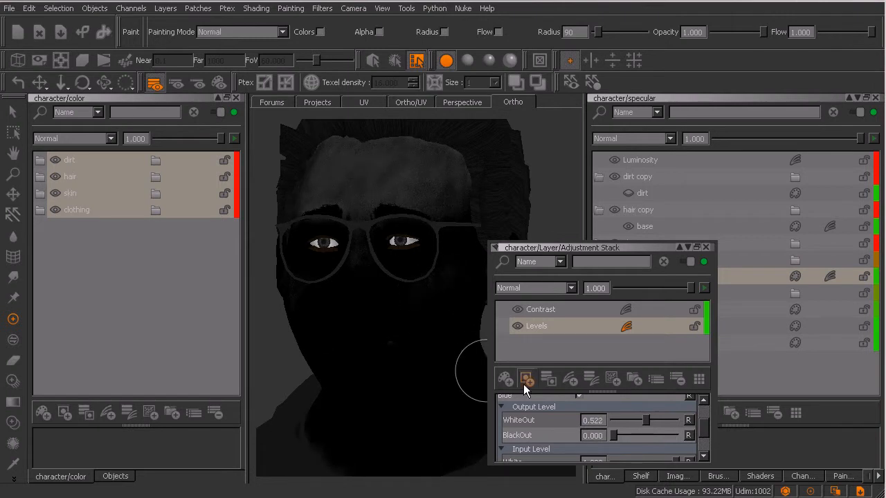
left_click(593, 310)
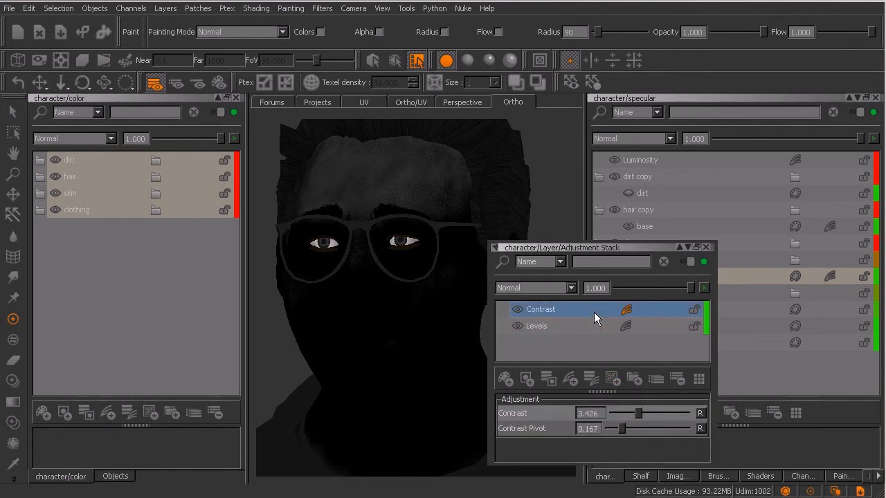
left_click_drag(636, 412, 620, 428)
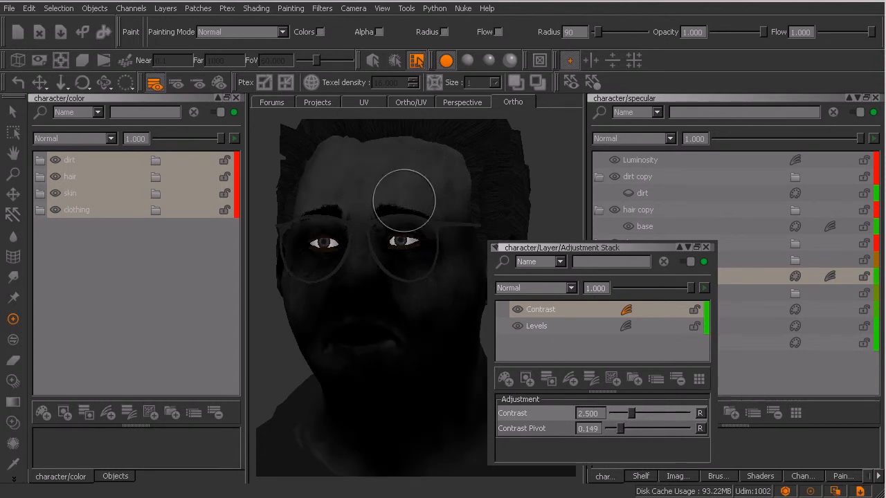
Display the character with the Beckman shader under full lighting and turn the head to a three-quarter view
key("u")
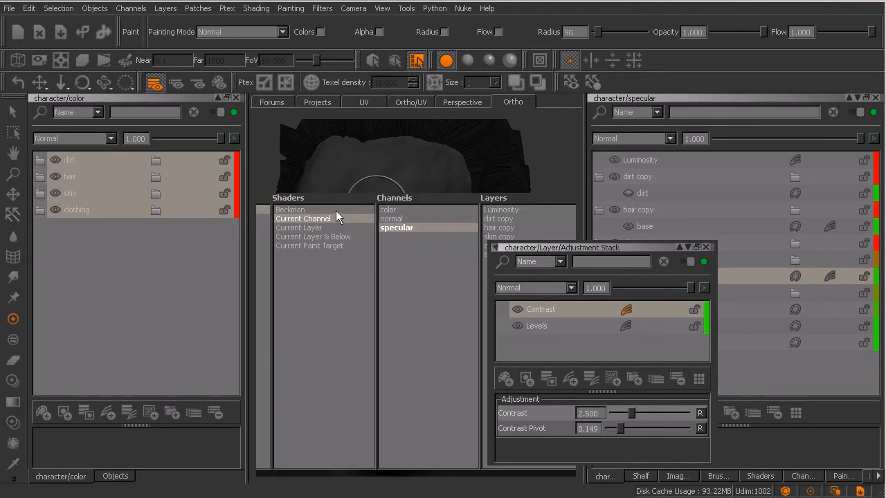
left_click(336, 211)
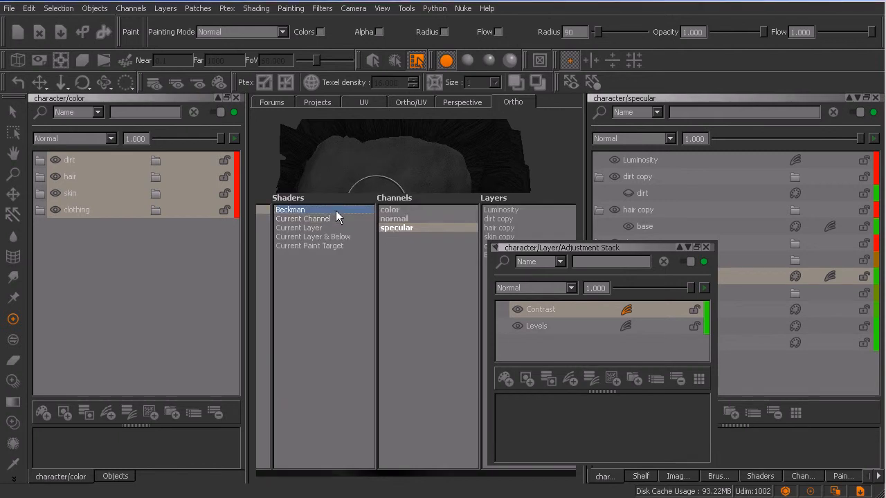
key("u")
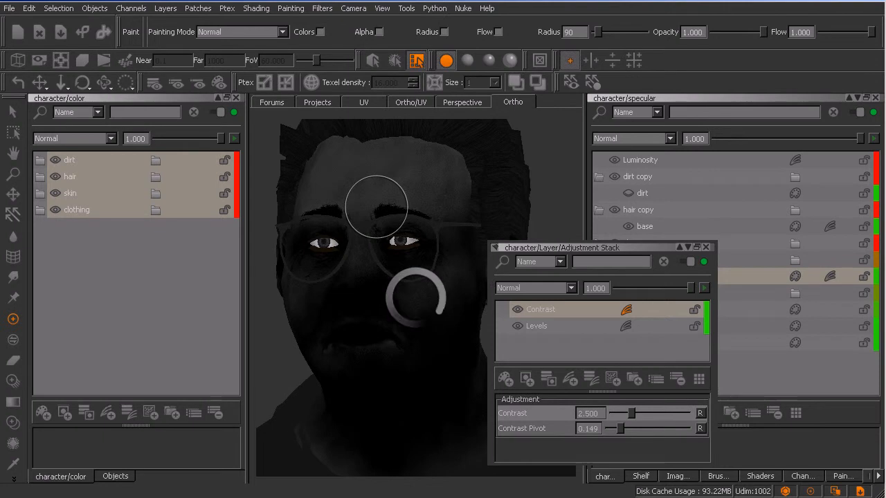
left_click(489, 61)
mouse_move(445, 307)
left_mouse_down("alt")
mouse_move(422, 356)
mouse_move(428, 362)
left_mouse_up("alt")
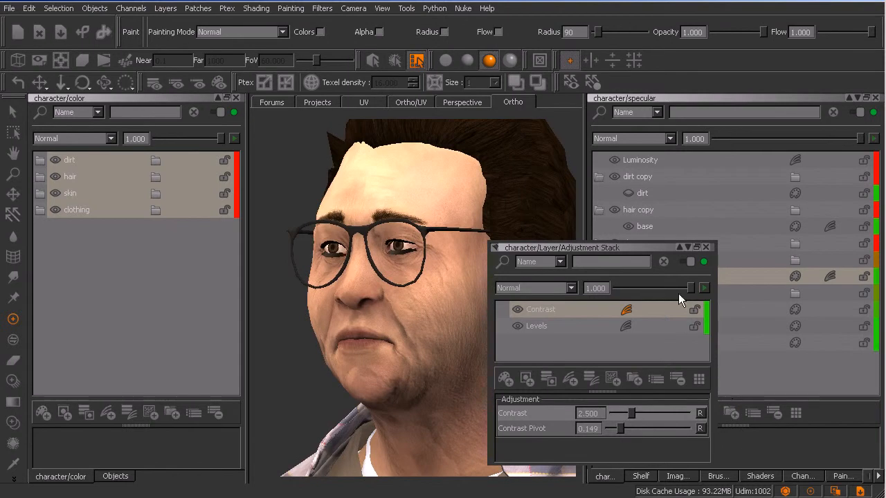
Close the skin adjustment stack and reset the Beckman shader's Specular to 1.000
left_click(705, 247)
left_click(757, 476)
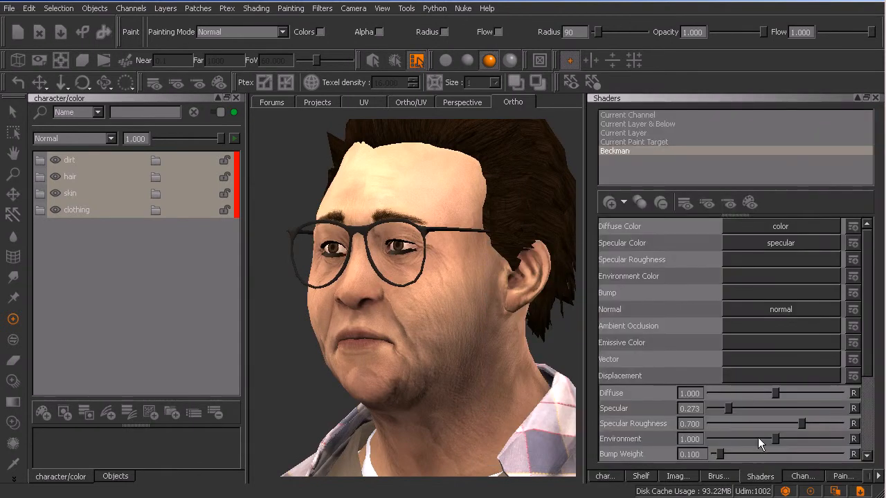
left_click(848, 411)
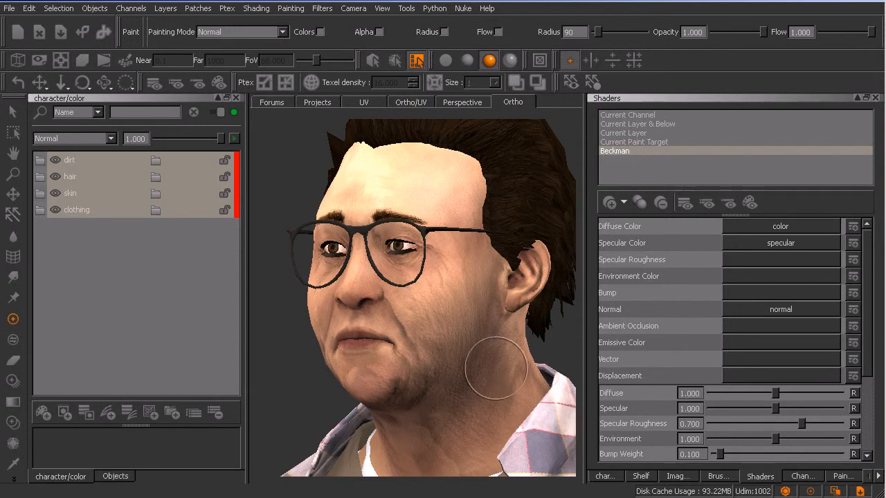
Examine the specular response on the character's neck, clothing and face from several angles and distances
middle_click_drag(471, 387, 487, 367, "alt")
left_click_drag(487, 368, 514, 372, "alt")
middle_click_drag(487, 377, 504, 256, "alt")
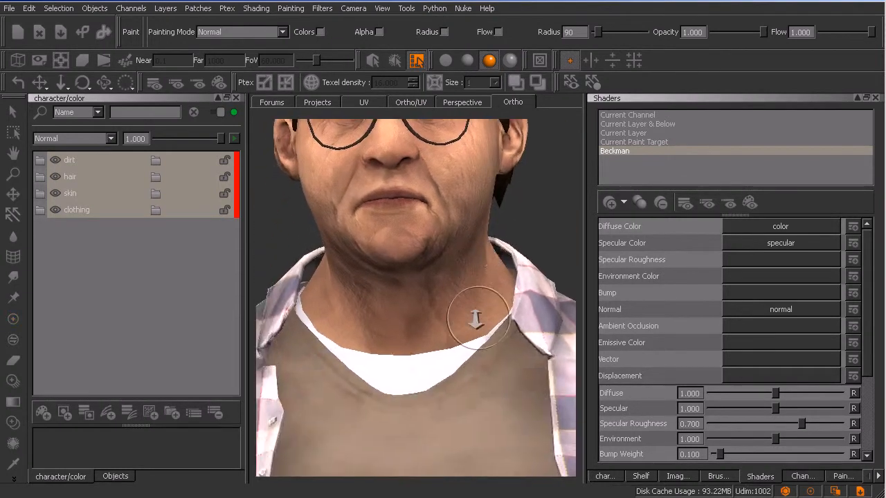
right_click_drag(481, 307, 444, 356, "alt")
middle_click_drag(455, 372, 474, 306, "alt")
left_click_drag(487, 364, 527, 368, "alt")
middle_click_drag(477, 379, 477, 304, "alt")
right_click_drag(479, 276, 447, 331, "alt")
middle_click_drag(448, 353, 449, 338, "alt")
middle_click_drag(460, 394, 467, 380, "alt")
middle_click_drag(448, 316, 448, 457, "alt")
right_click_drag(452, 380, 478, 344, "alt")
left_click_drag(478, 344, 418, 340, "alt")
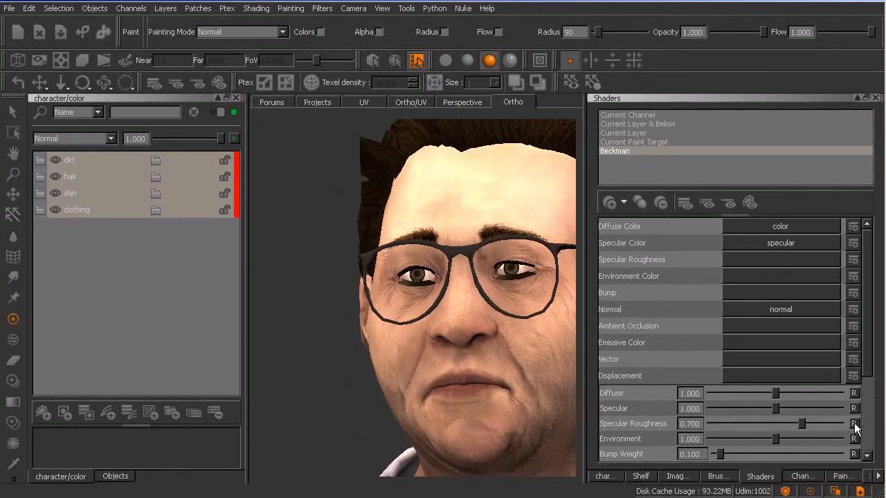
Try a Specular Roughness of 0.476 and a Specular of 1.101 on the Beckman shader, checking the facial highlights
left_click_drag(796, 427, 776, 425)
left_click_drag(515, 373, 448, 368, "alt")
scroll(477, 342, "up", 5)
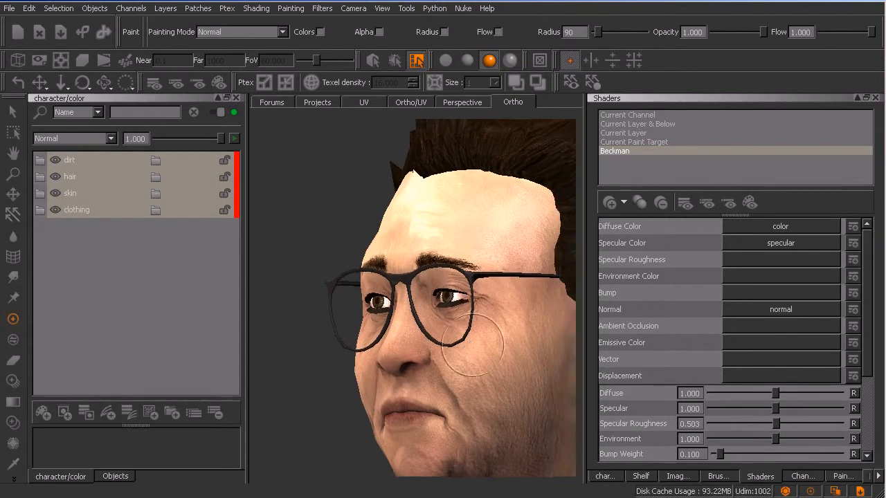
left_click_drag(478, 336, 499, 368, "alt")
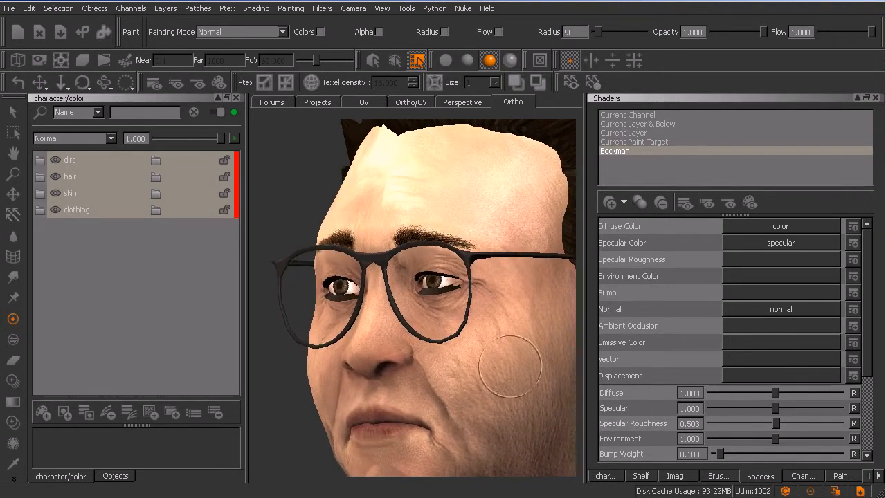
mouse_move(776, 409)
left_mouse_down()
mouse_move(754, 411)
mouse_move(790, 422)
mouse_move(767, 411)
mouse_move(782, 410)
mouse_move(800, 422)
mouse_move(764, 424)
mouse_move(780, 408)
mouse_move(772, 423)
left_mouse_up()
left_click_drag(510, 377, 528, 382, "alt")
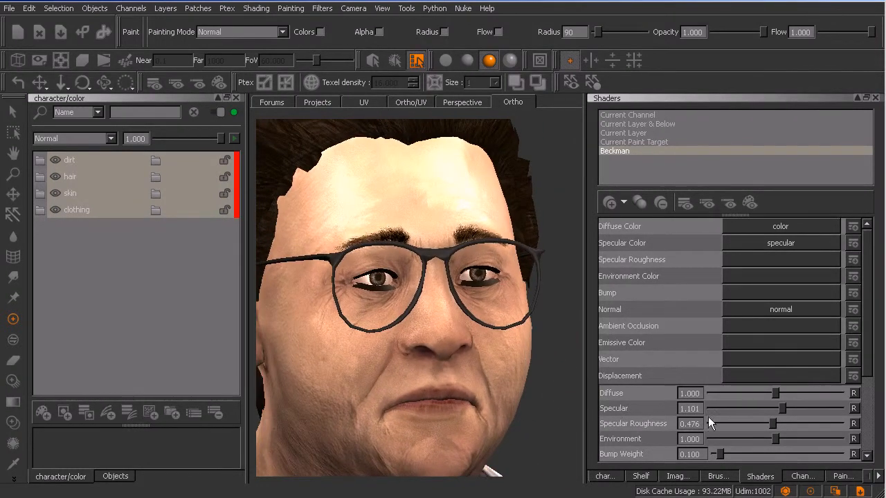
Set the Beckman shader's Specular Roughness to 0.312 and Specular to 0.339, then check the face from both sides
left_click_drag(772, 424, 731, 411)
left_click_drag(534, 390, 474, 401, "alt")
middle_click_drag(498, 392, 471, 388, "alt")
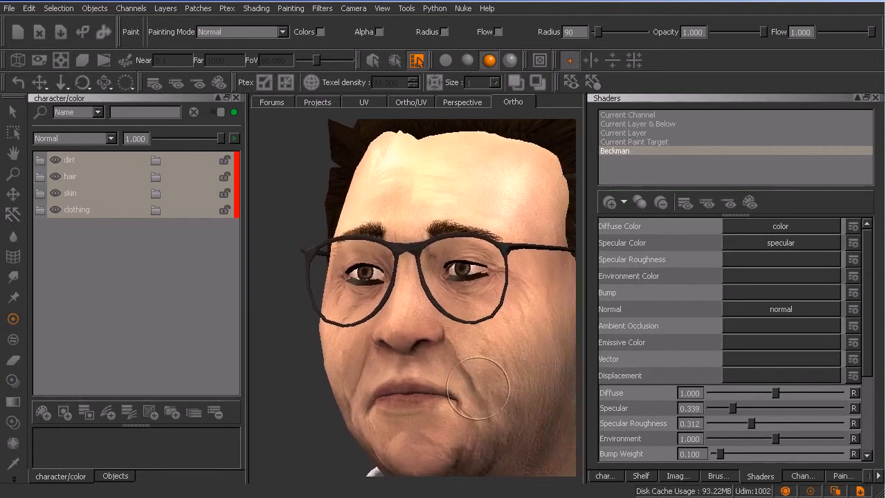
right_click_drag(493, 386, 490, 384, "alt")
middle_click_drag(485, 390, 474, 378, "alt")
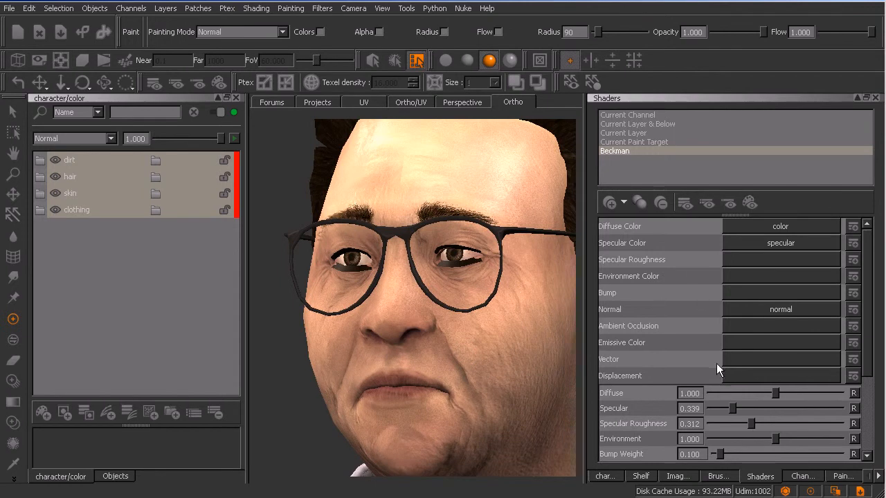
mouse_move(408, 322)
left_mouse_down("alt")
mouse_move(439, 342)
mouse_move(422, 333)
mouse_move(466, 337)
mouse_move(429, 356)
mouse_move(488, 344)
left_mouse_up("alt")
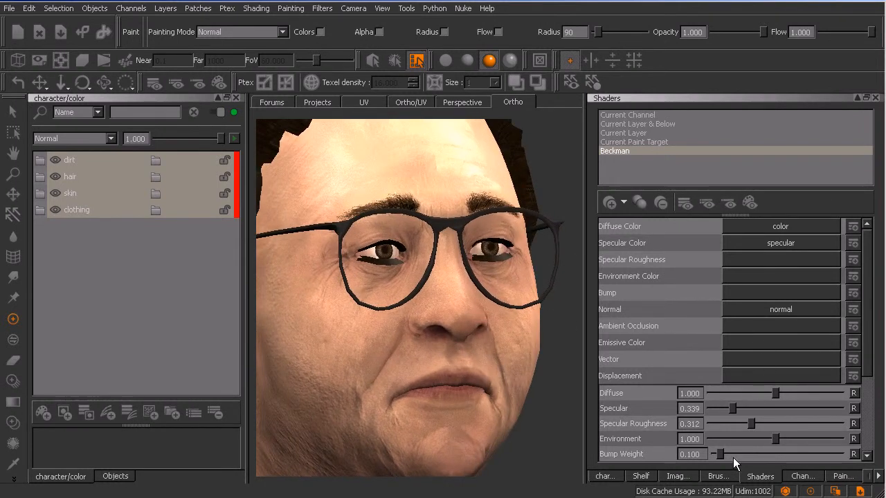
Check the Contrast and Levels adjustments on the skin copy's Layer and examine the character's face and upper body
left_click(610, 476)
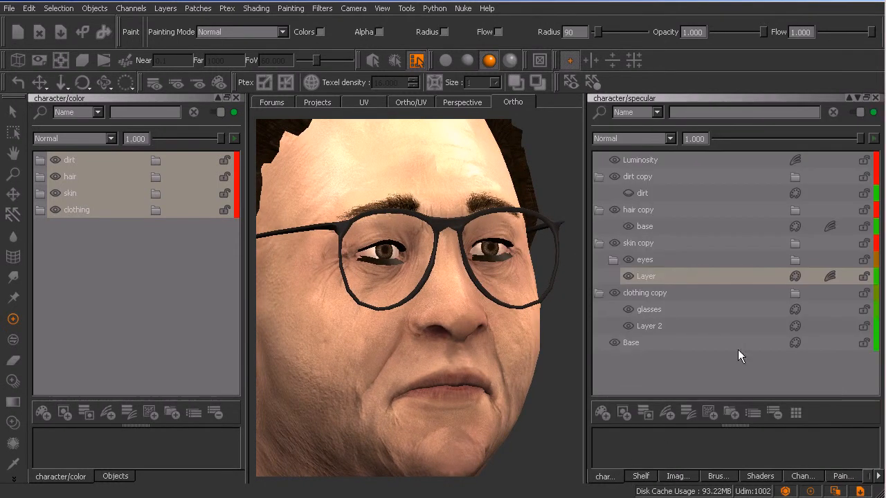
left_click(830, 277)
left_click_drag(810, 283, 705, 257)
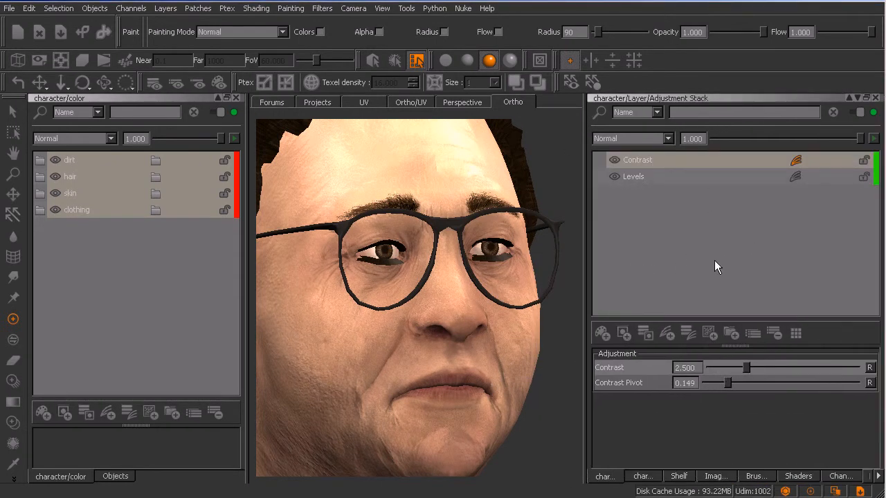
right_click_drag(521, 395, 473, 402, "alt")
middle_click_drag(473, 401, 487, 356, "alt")
left_click_drag(487, 373, 457, 380, "alt")
middle_click_drag(503, 413, 496, 376, "alt")
left_click_drag(505, 393, 482, 407, "alt")
middle_click_drag(487, 410, 494, 381, "alt")
right_click_drag(501, 378, 474, 385, "alt")
middle_click_drag(490, 389, 492, 349, "alt")
mouse_move(471, 388)
left_mouse_down("alt")
mouse_move(492, 391)
mouse_move(474, 398)
left_mouse_up("alt")
middle_click_drag(474, 398, 468, 384, "alt")
left_click(638, 476)
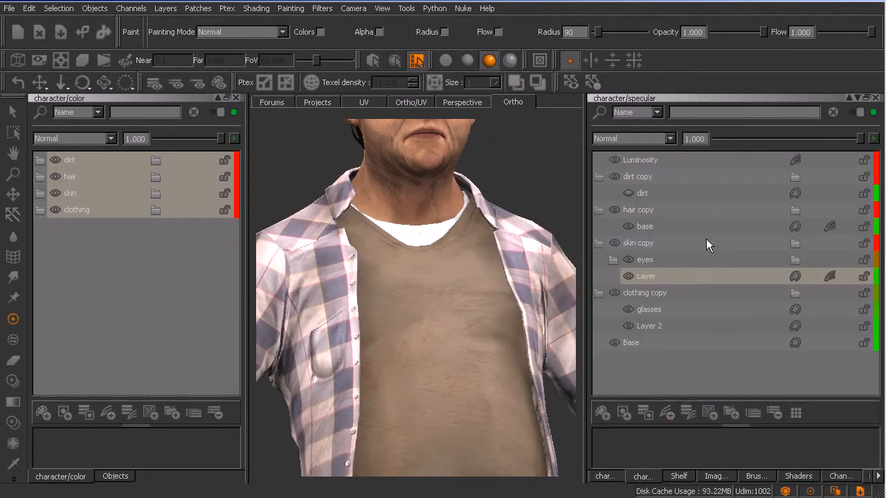
Select Layer 2 in the clothing copy group and set up the Hard75 brush with a radius of 14 for the jeans
mouse_move(450, 308)
middle_mouse_down("alt")
mouse_move(462, 367)
mouse_move(476, 278)
middle_mouse_up("alt")
middle_click_drag(480, 382, 478, 280, "alt")
middle_click_drag(473, 407, 464, 335, "alt")
middle_click_drag(473, 397, 457, 313, "alt")
left_click_drag(475, 358, 463, 362, "alt")
right_click_drag(463, 362, 484, 359, "alt")
middle_click_drag(480, 364, 454, 344, "alt")
left_click_drag(478, 364, 495, 367, "alt")
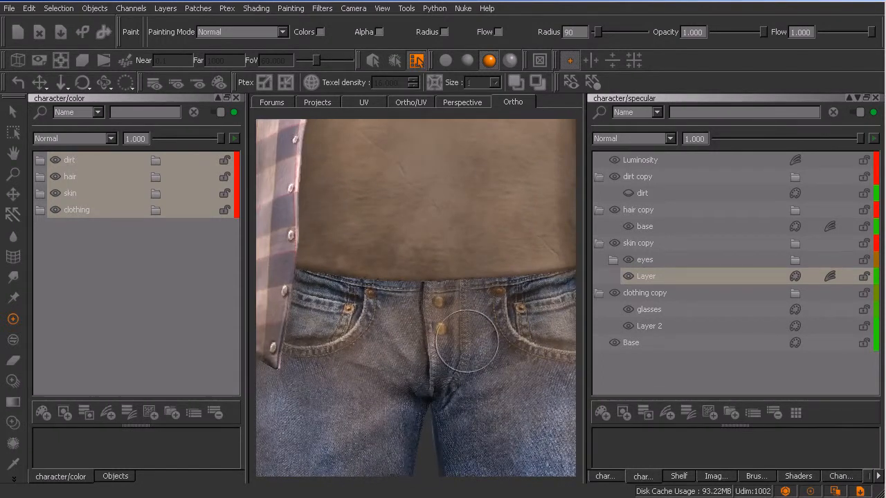
left_click(671, 325)
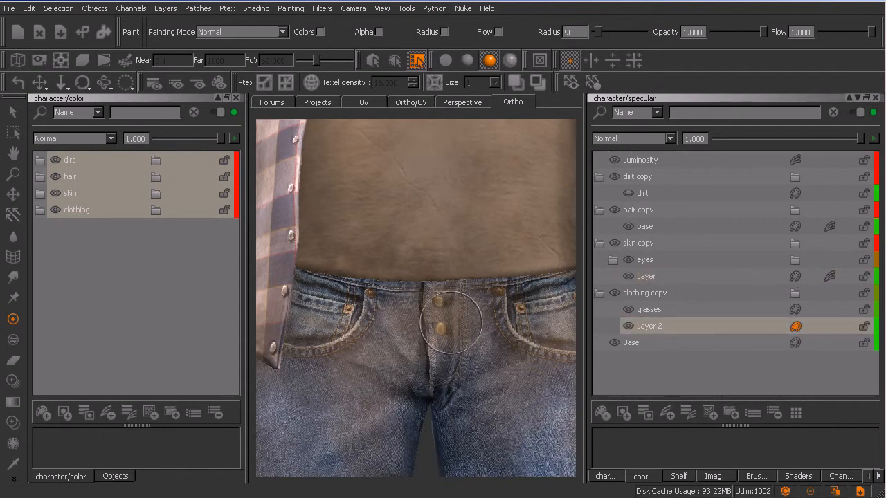
key("k")
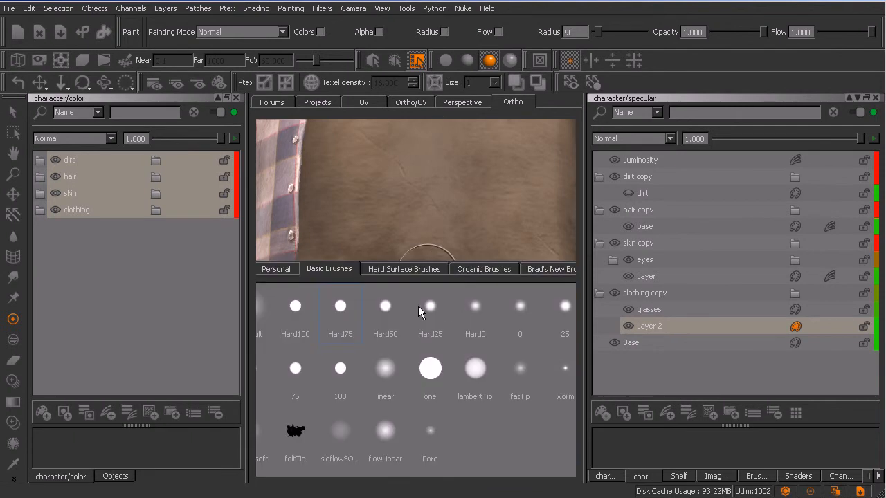
left_click(342, 308)
left_click_drag(454, 330, 426, 334)
mouse_move(432, 326)
right_mouse_down("alt")
mouse_move(460, 329)
mouse_move(455, 335)
right_mouse_up("alt")
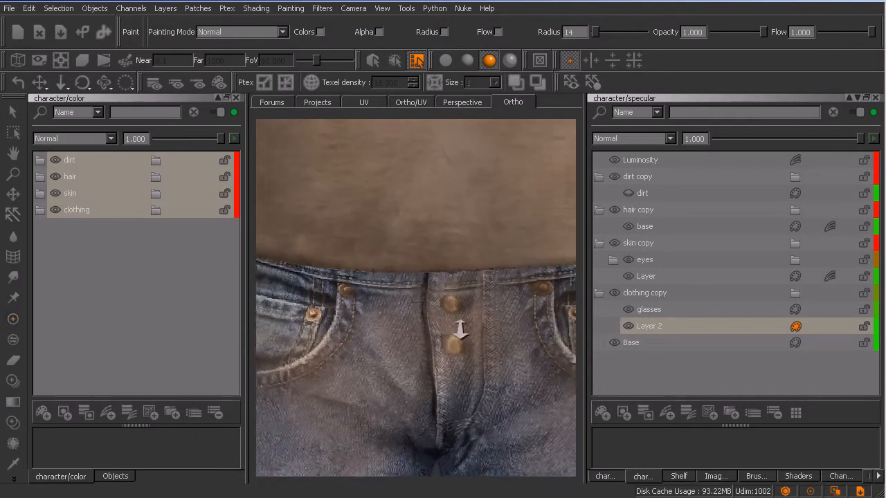
Choose a light gray paint color, paint the two metal buttons on the jeans fly and bake the paint
key("c")
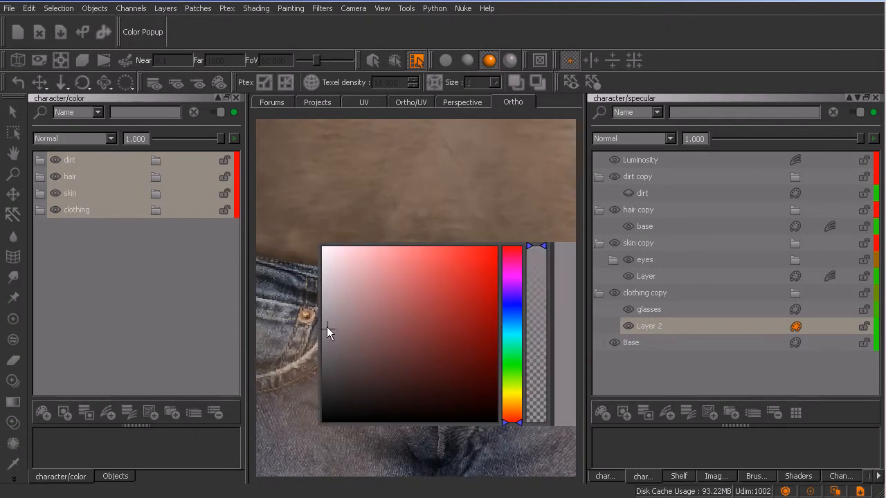
left_click(319, 310)
right_click_drag(436, 339, 462, 324, "alt")
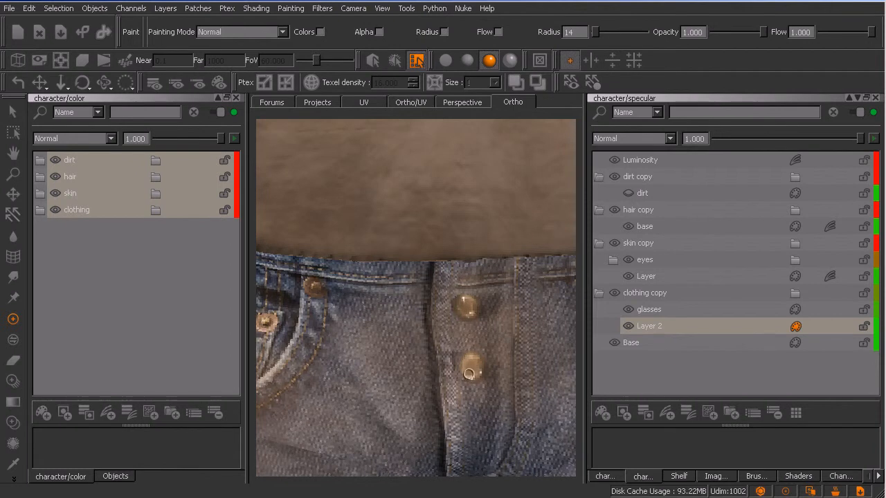
key("b")
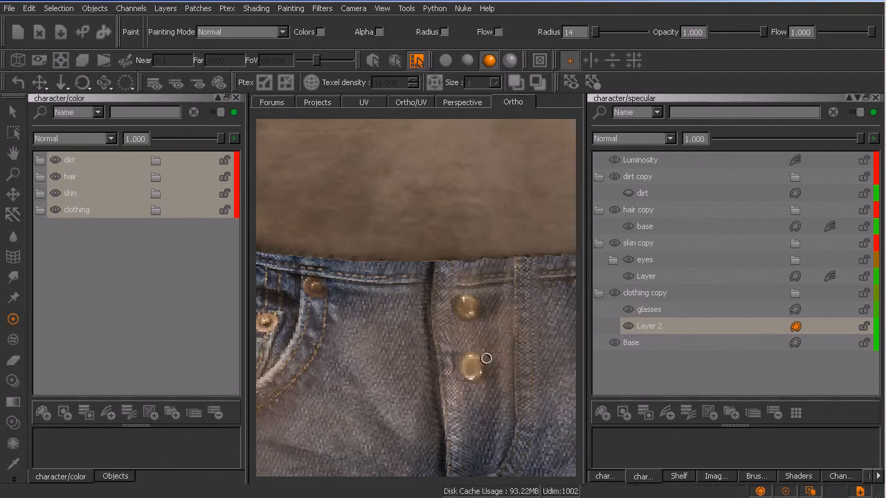
Paint the metal rivets around both front pockets of the jeans on Layer 2
mouse_move(525, 358)
left_mouse_down("alt")
mouse_move(477, 367)
mouse_move(411, 297)
left_mouse_up("alt")
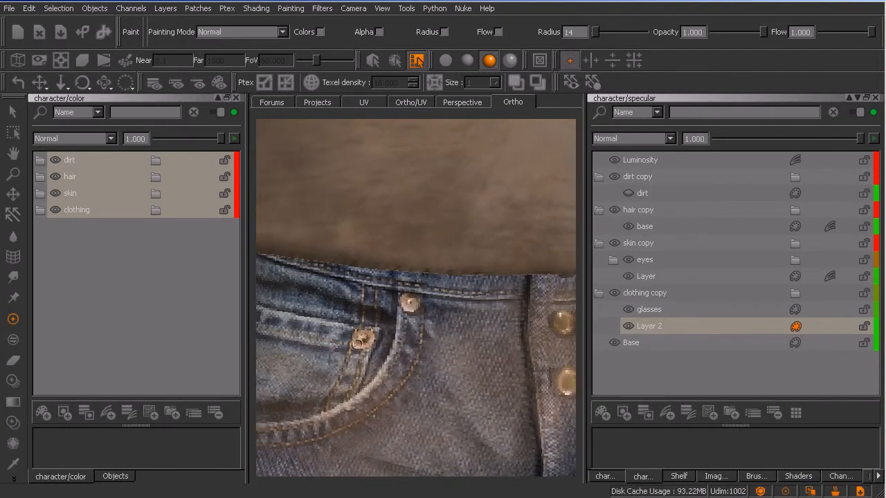
left_click_drag(533, 384, 483, 289, "alt")
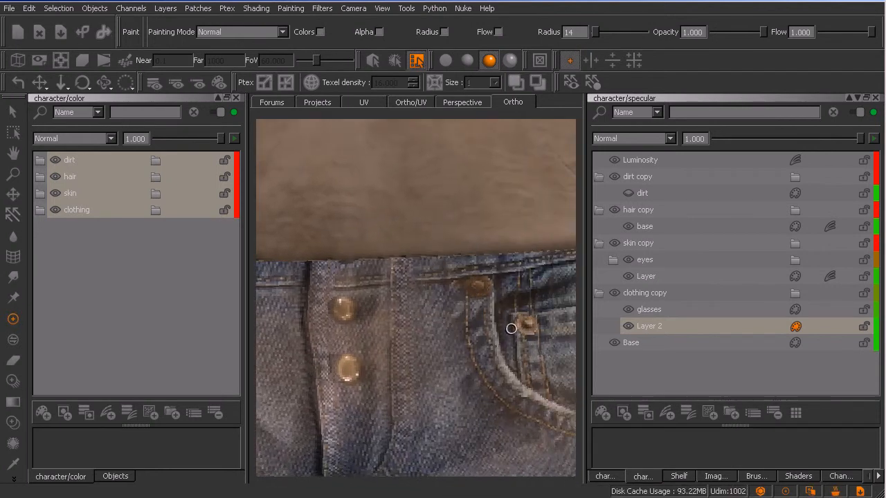
right_click_drag(520, 311, 480, 332, "alt")
mouse_move(513, 375)
left_mouse_down("alt")
mouse_move(478, 372)
mouse_move(503, 356)
mouse_move(425, 348)
mouse_move(457, 348)
mouse_move(463, 327)
left_mouse_up("alt")
Paint the lower buttons along the plaid shirt's front edge light gray
mouse_move(362, 359)
left_mouse_down("alt")
mouse_move(433, 340)
mouse_move(473, 353)
mouse_move(387, 374)
left_mouse_up("alt")
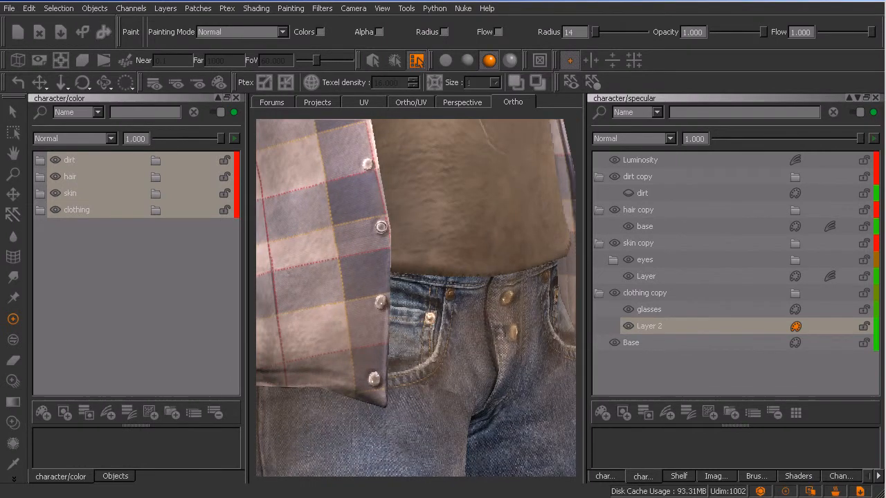
mouse_move(390, 191)
left_mouse_down("alt")
mouse_move(405, 253)
mouse_move(480, 241)
mouse_move(415, 247)
mouse_move(421, 257)
mouse_move(455, 260)
mouse_move(445, 262)
left_mouse_up("alt")
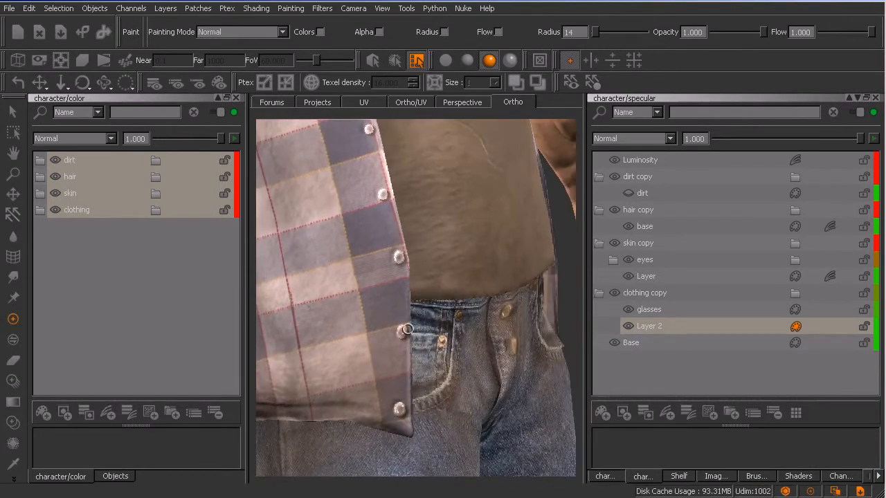
right_click_drag(398, 342, 422, 341, "alt")
left_click(395, 346)
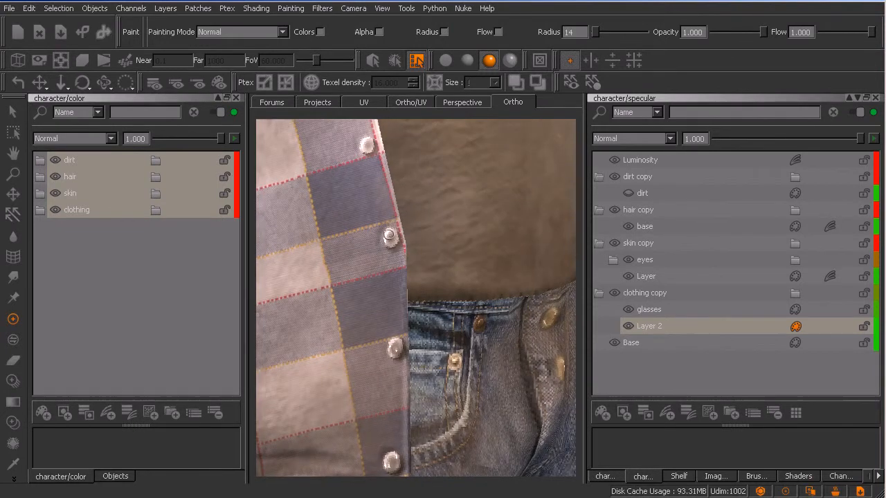
right_click_drag(434, 253, 396, 256, "alt")
middle_click_drag(396, 256, 399, 311, "alt")
left_click_drag(398, 312, 392, 286, "alt")
Paint the remaining shirt buttons up to the collar, undoing the last stroke at the top button and repainting it
right_click_drag(391, 287, 404, 292, "alt")
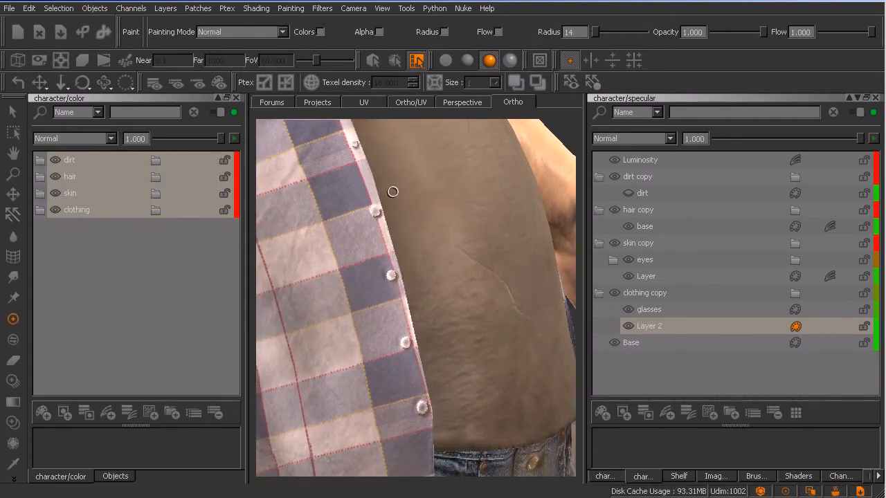
middle_click_drag(374, 212, 429, 356, "alt")
right_click_drag(411, 295, 420, 301, "alt")
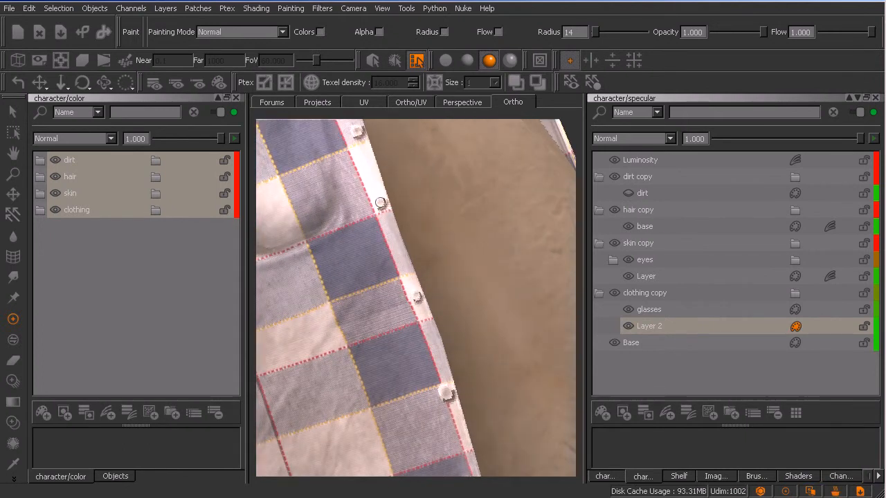
left_click_drag(387, 208, 414, 287, "alt")
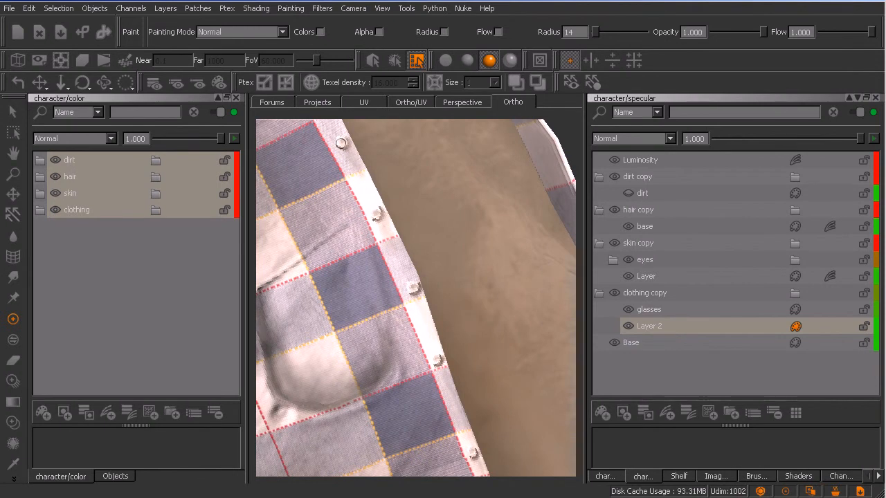
left_click_drag(365, 198, 413, 261, "alt")
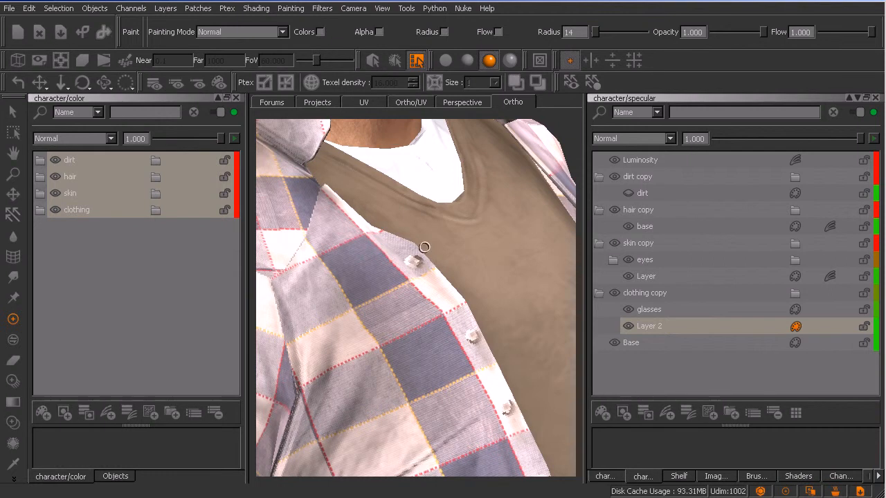
middle_click_drag(430, 253, 420, 259)
key("ctrl+z")
left_click_drag(433, 261, 422, 261, "shift")
middle_click_drag(429, 237, 433, 377)
Select the glasses layer in the clothing copy group and try to select the glasses geometry by connectedness
left_click(677, 313)
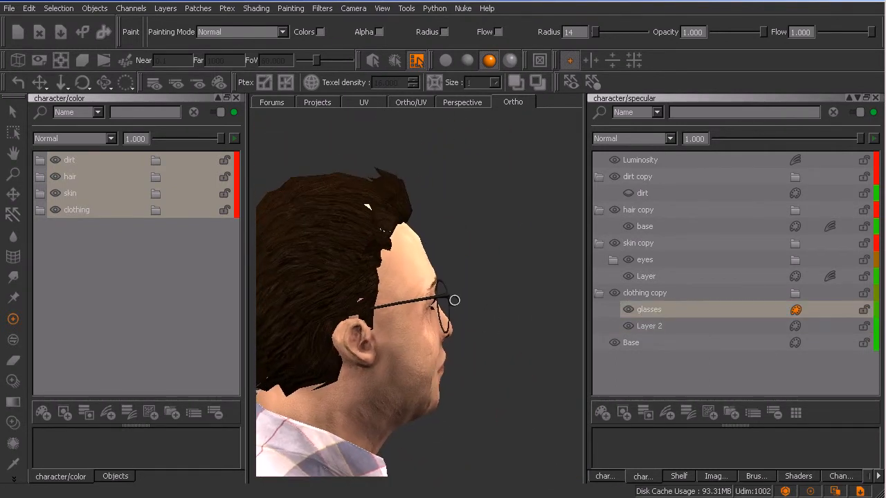
key("s")
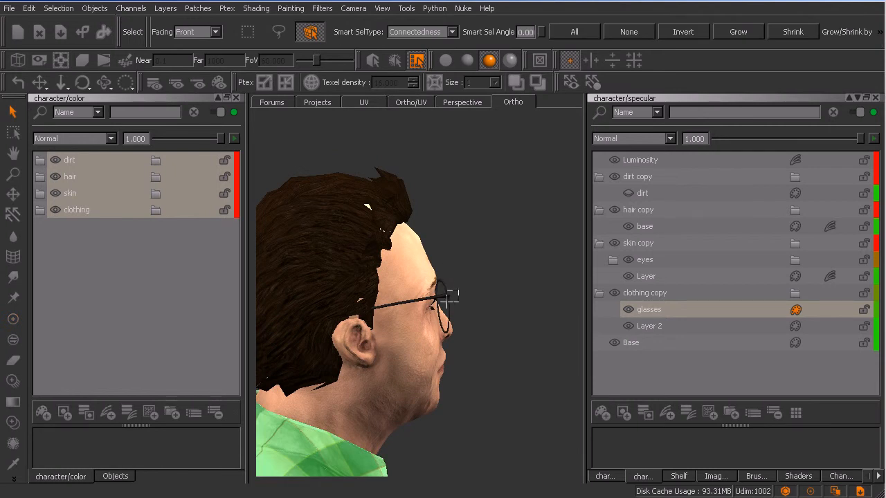
left_click(448, 297)
key("p")
mouse_move(473, 293)
middle_mouse_down()
mouse_move(457, 305)
mouse_move(459, 320)
mouse_move(438, 314)
mouse_move(469, 306)
middle_mouse_up()
key("s")
left_click(455, 278, "shift")
key("p")
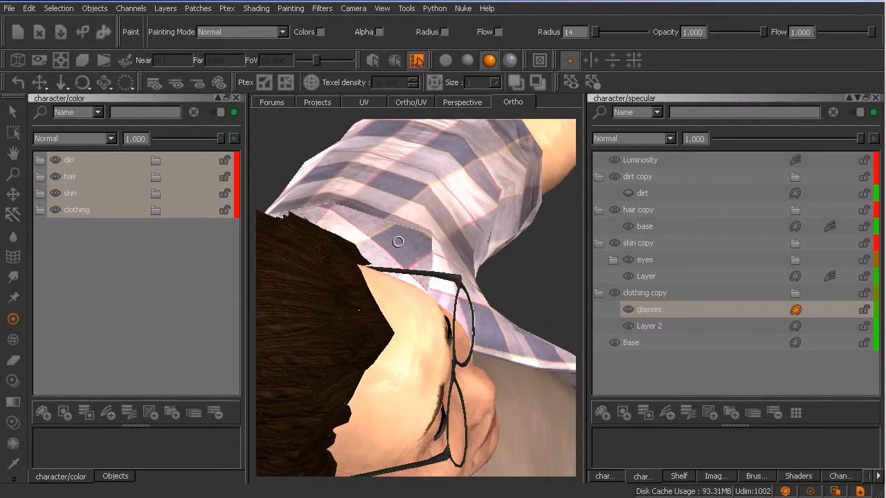
In the UV view, set the brush radius to 54 and paint all the glasses frame and temple pieces light gray
left_click(365, 103)
middle_click_drag(495, 350, 450, 350, "alt")
mouse_move(449, 350)
right_mouse_down("alt")
mouse_move(490, 342)
mouse_move(445, 344)
mouse_move(459, 348)
right_mouse_up("alt")
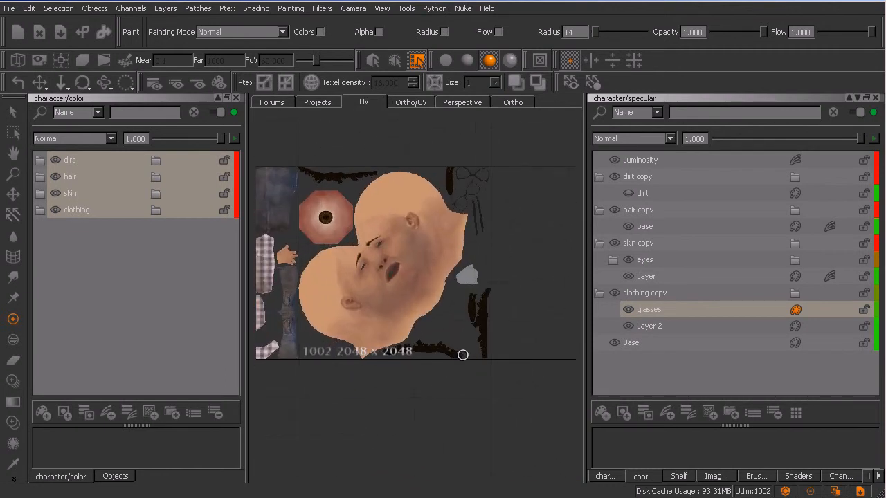
middle_click_drag(468, 236, 442, 308, "alt")
right_click_drag(445, 305, 494, 277, "alt")
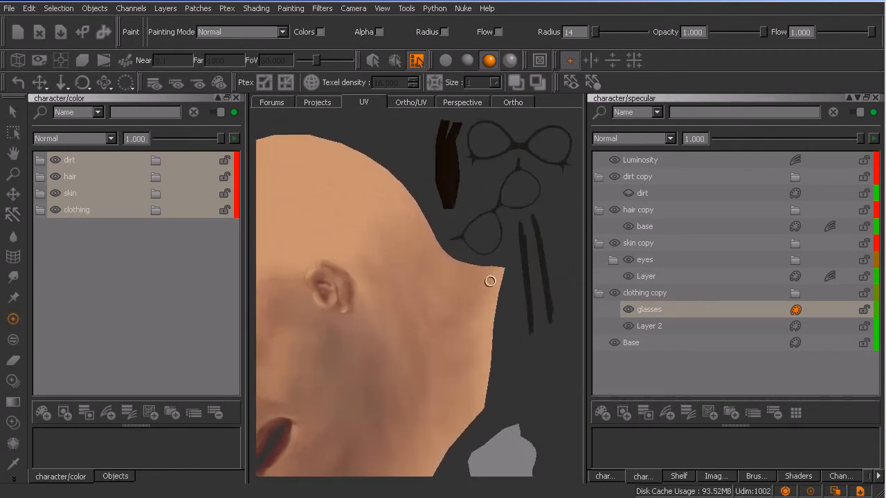
middle_click_drag(494, 276, 445, 324, "alt")
right_click_drag(466, 281, 475, 286, "alt")
middle_click_drag(475, 285, 452, 283, "alt")
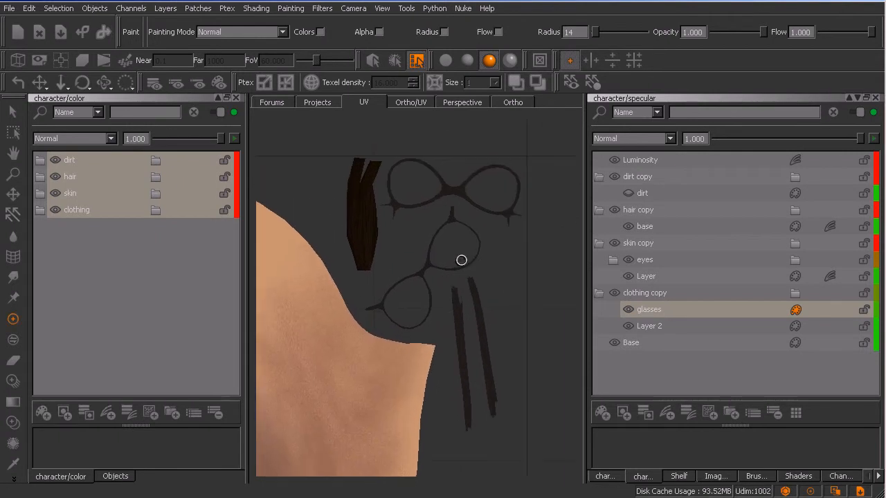
key("r")
left_click_drag(460, 279, 471, 278)
mouse_move(505, 172)
left_mouse_down()
mouse_move(502, 220)
mouse_move(471, 189)
mouse_move(419, 176)
mouse_move(402, 195)
mouse_move(412, 217)
left_mouse_up()
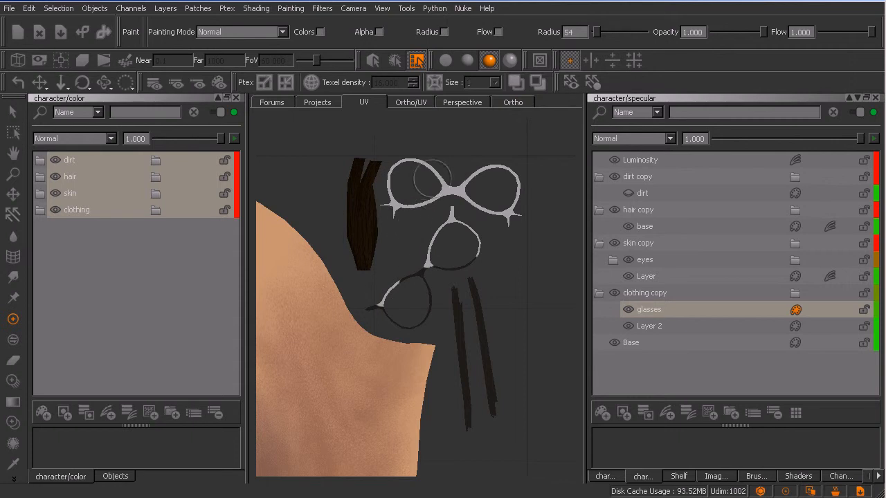
mouse_move(378, 298)
left_mouse_down()
mouse_move(419, 284)
mouse_move(478, 332)
mouse_move(474, 426)
mouse_move(498, 360)
left_mouse_up()
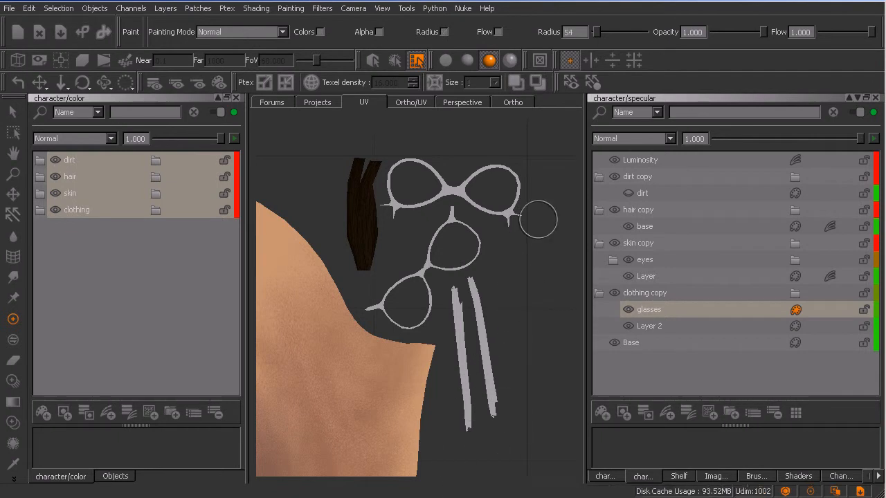
Examine the painted glasses on the head in the Ortho view and hide the specular glasses layer
left_click(513, 103)
left_click_drag(500, 339, 478, 332, "alt")
middle_click_drag(514, 311, 520, 261, "alt")
mouse_move(521, 261)
left_mouse_down("alt")
mouse_move(505, 366)
mouse_move(452, 375)
mouse_move(472, 367)
mouse_move(481, 381)
mouse_move(470, 362)
mouse_move(480, 388)
mouse_move(528, 362)
mouse_move(485, 377)
mouse_move(460, 365)
mouse_move(470, 357)
left_mouse_up("alt")
left_click(628, 309)
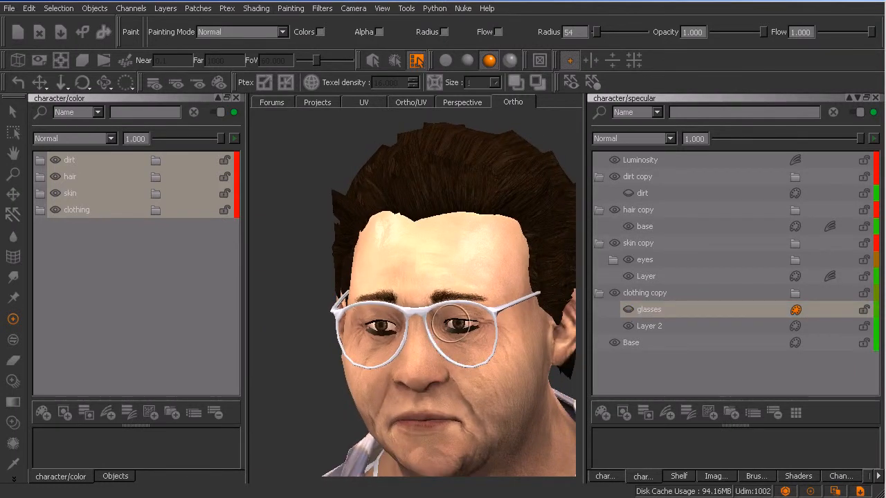
mouse_move(450, 339)
left_mouse_down("alt")
mouse_move(421, 362)
mouse_move(451, 367)
left_mouse_up("alt")
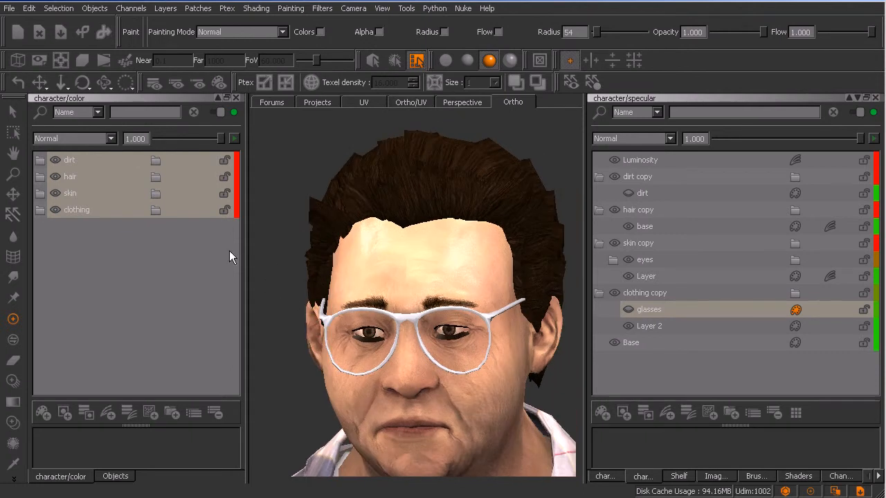
Switch to the color channel and select the glasses layer inside its clothing group
key("j")
left_click(396, 244)
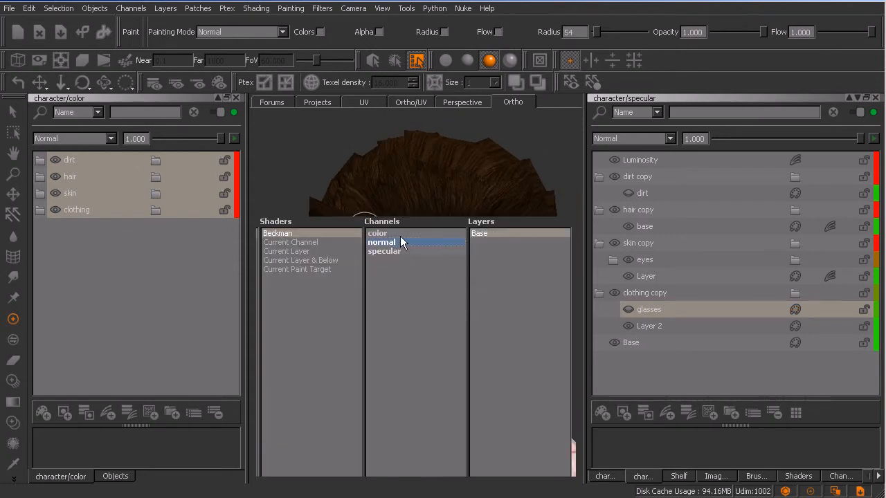
left_click(388, 233)
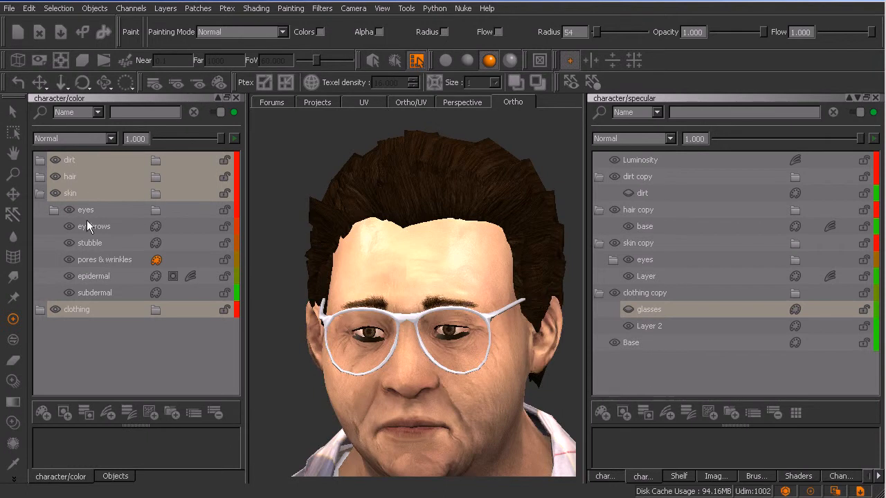
left_click(41, 310)
left_click(90, 326)
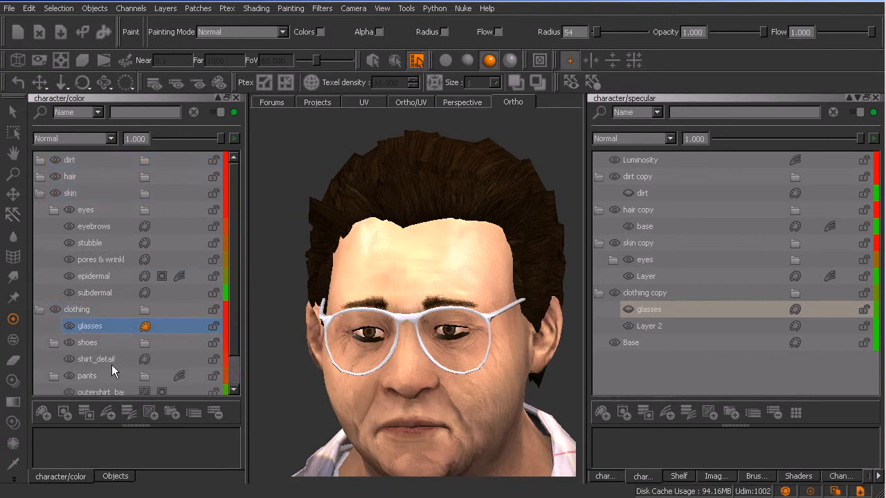
Isolate the color channel's glasses layer as the current paint target and show the glasses pieces in the UV view
left_click(219, 83)
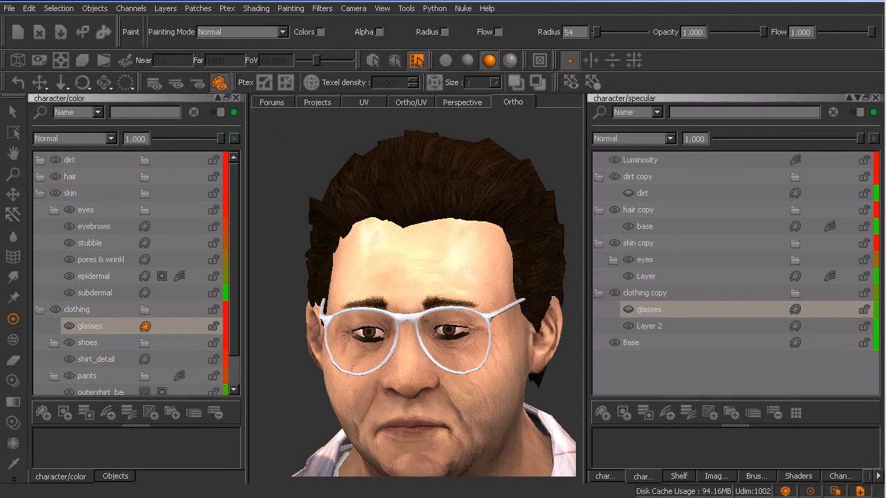
mouse_move(482, 382)
left_mouse_down("alt")
mouse_move(476, 405)
mouse_move(526, 362)
mouse_move(490, 383)
mouse_move(492, 394)
mouse_move(475, 380)
mouse_move(464, 388)
mouse_move(479, 385)
mouse_move(475, 349)
mouse_move(464, 368)
mouse_move(508, 385)
mouse_move(482, 370)
mouse_move(471, 381)
mouse_move(420, 376)
left_mouse_up("alt")
key("s")
key("p")
left_click(149, 328)
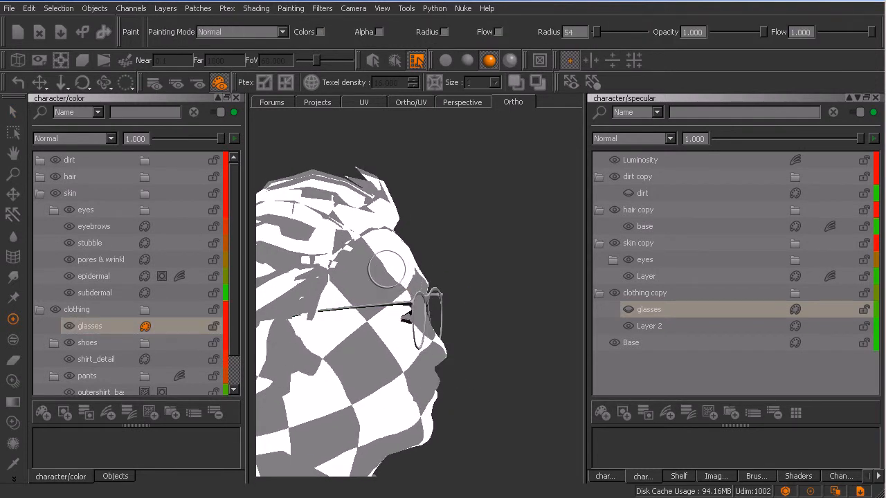
key("Tab")
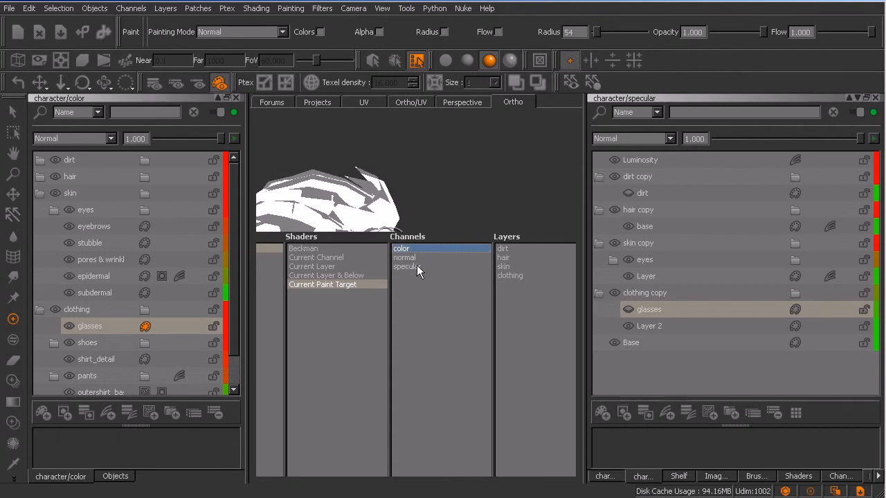
key("Tab")
left_click(375, 106)
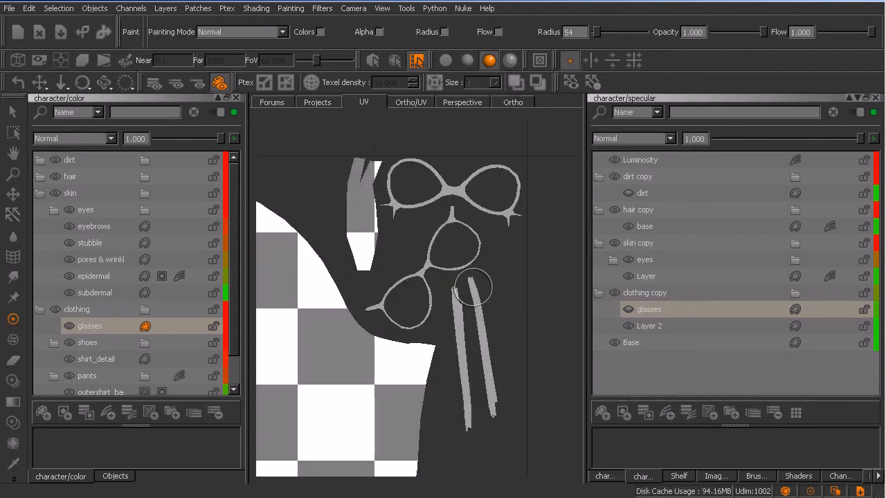
Choose a dark brown paint color, cover all the glasses frame and temple pieces in the UV layout, and bake the paint
key("c")
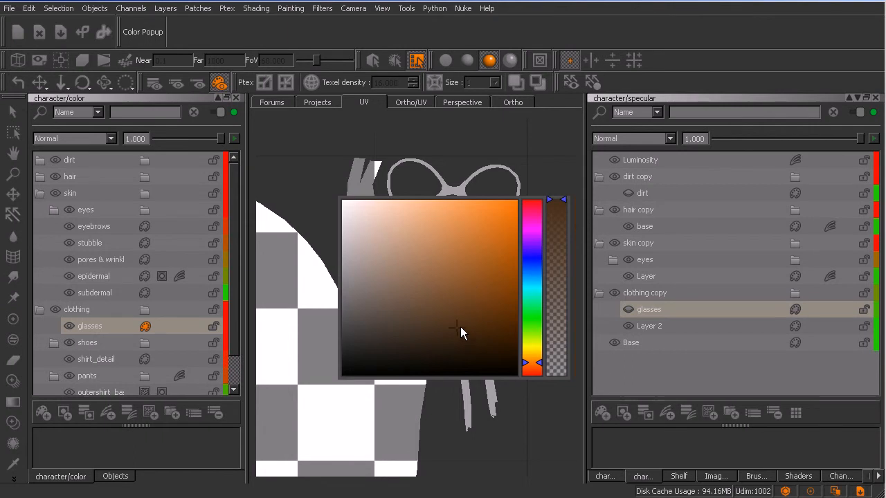
mouse_move(457, 331)
left_mouse_down()
mouse_move(475, 297)
mouse_move(478, 316)
left_mouse_up()
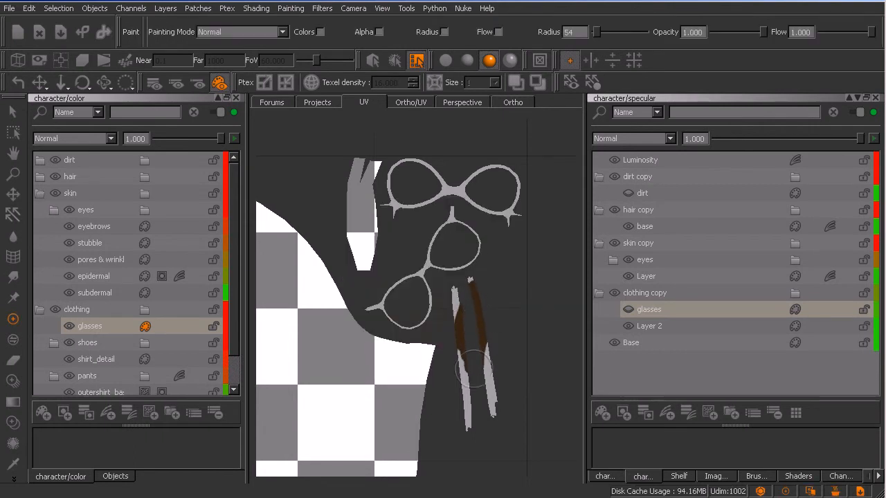
key("j")
left_click_drag(408, 376, 400, 380)
mouse_move(456, 358)
left_mouse_down()
mouse_move(484, 318)
mouse_move(489, 399)
left_mouse_up()
left_click_drag(469, 284, 458, 418)
mouse_move(433, 290)
left_mouse_down()
mouse_move(377, 316)
mouse_move(374, 331)
left_mouse_up()
mouse_move(410, 265)
left_mouse_down()
mouse_move(443, 207)
mouse_move(498, 200)
mouse_move(505, 149)
left_mouse_up()
mouse_move(472, 190)
left_mouse_down()
mouse_move(388, 229)
mouse_move(378, 169)
left_mouse_up()
key("b")
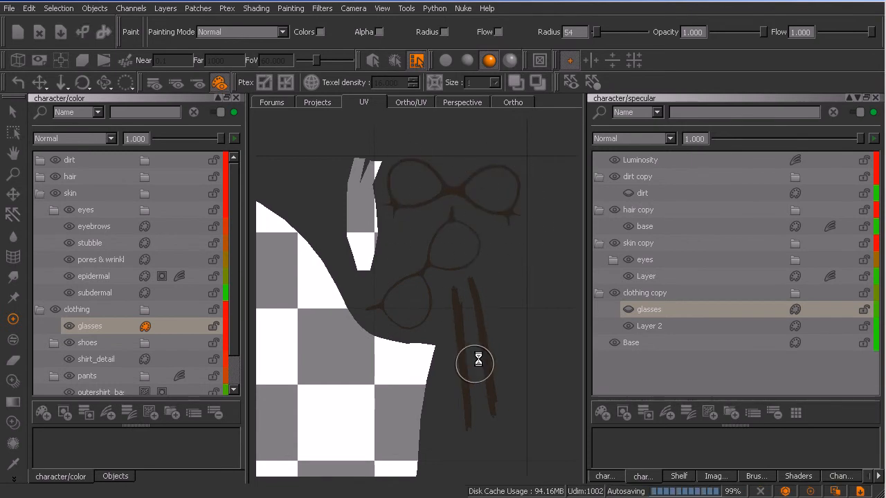
Return to the Ortho view and turn off the paint target isolation to show the fully shaded head
left_click(512, 102)
middle_click_drag(496, 362, 429, 363)
key("n")
left_click(372, 285)
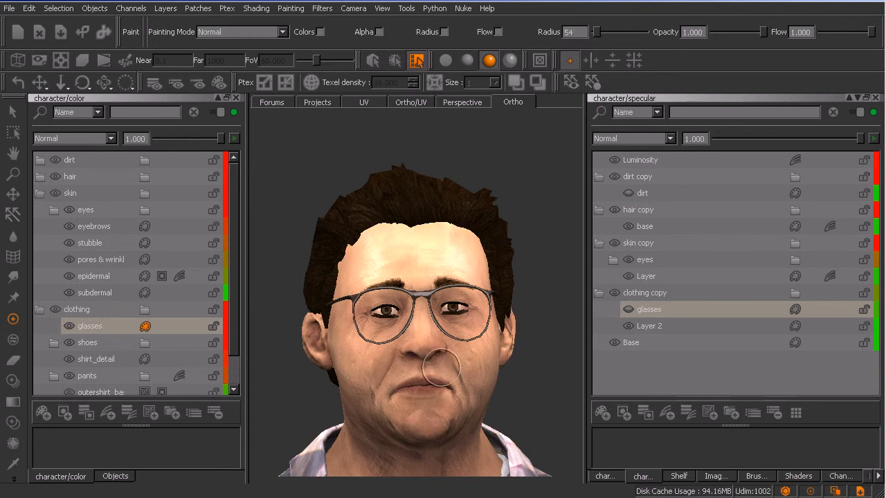
Make the glasses layer in the specular channel visible and inspect the glasses' highlights on the face
middle_click_drag(445, 375, 438, 382)
left_click_drag(438, 382, 439, 381, "alt")
right_click_drag(439, 382, 453, 373, "alt")
mouse_move(453, 373)
left_mouse_down("alt")
mouse_move(471, 376)
mouse_move(445, 354)
mouse_move(467, 367)
mouse_move(457, 372)
mouse_move(463, 364)
mouse_move(469, 390)
mouse_move(510, 376)
mouse_move(446, 373)
left_mouse_up("alt")
left_click(628, 311)
mouse_move(513, 351)
left_mouse_down("alt")
mouse_move(477, 350)
mouse_move(470, 386)
mouse_move(468, 370)
mouse_move(480, 370)
left_mouse_up("alt")
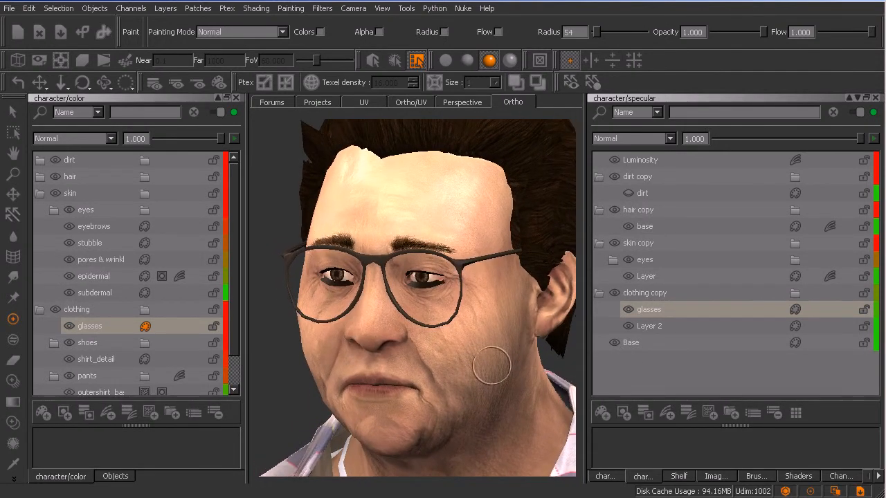
Open the adjustment stack of the paint layer in the skin copy group and examine the skin highlights from both sides
left_click(829, 277)
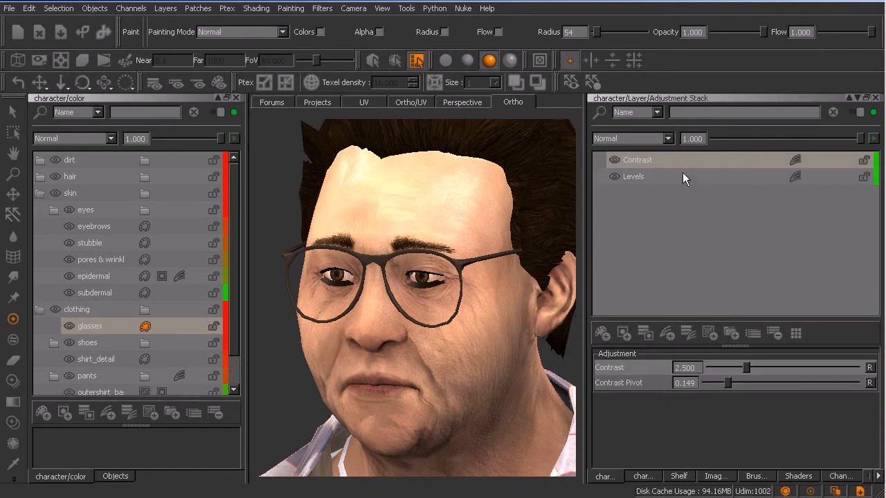
mouse_move(490, 332)
left_mouse_down("alt")
mouse_move(468, 356)
mouse_move(514, 356)
mouse_move(494, 358)
mouse_move(506, 362)
left_mouse_up("alt")
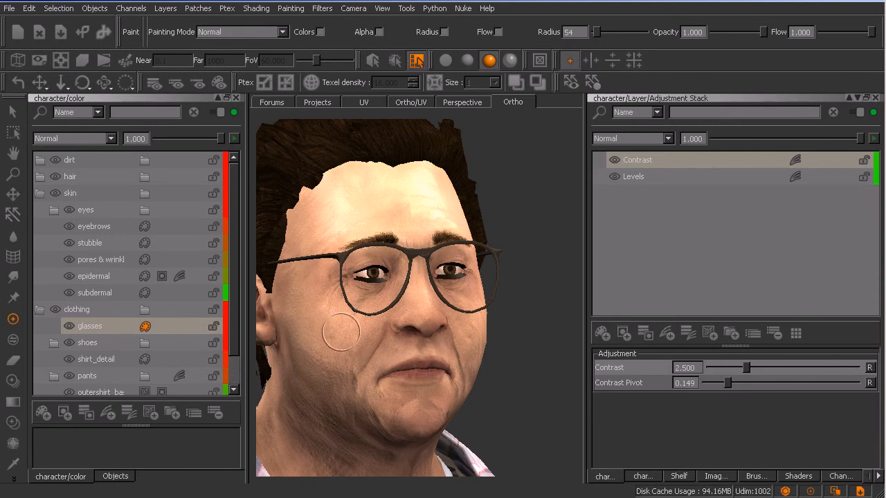
left_click_drag(486, 354, 453, 350, "alt")
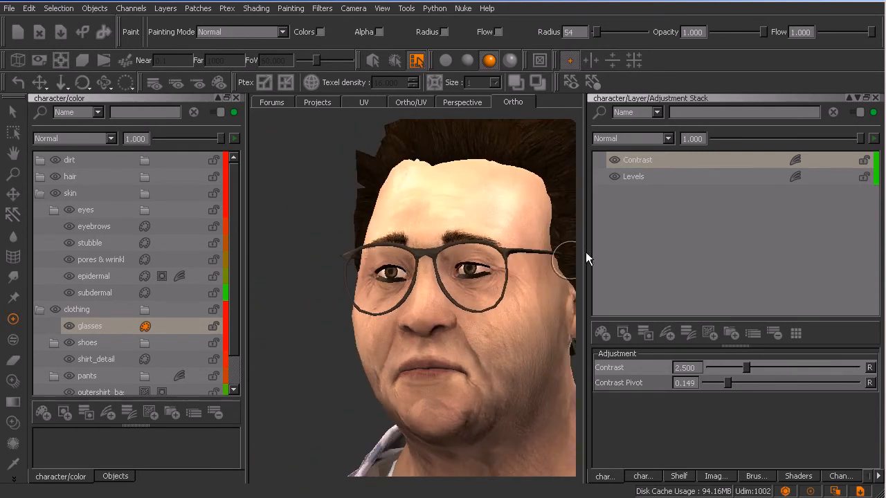